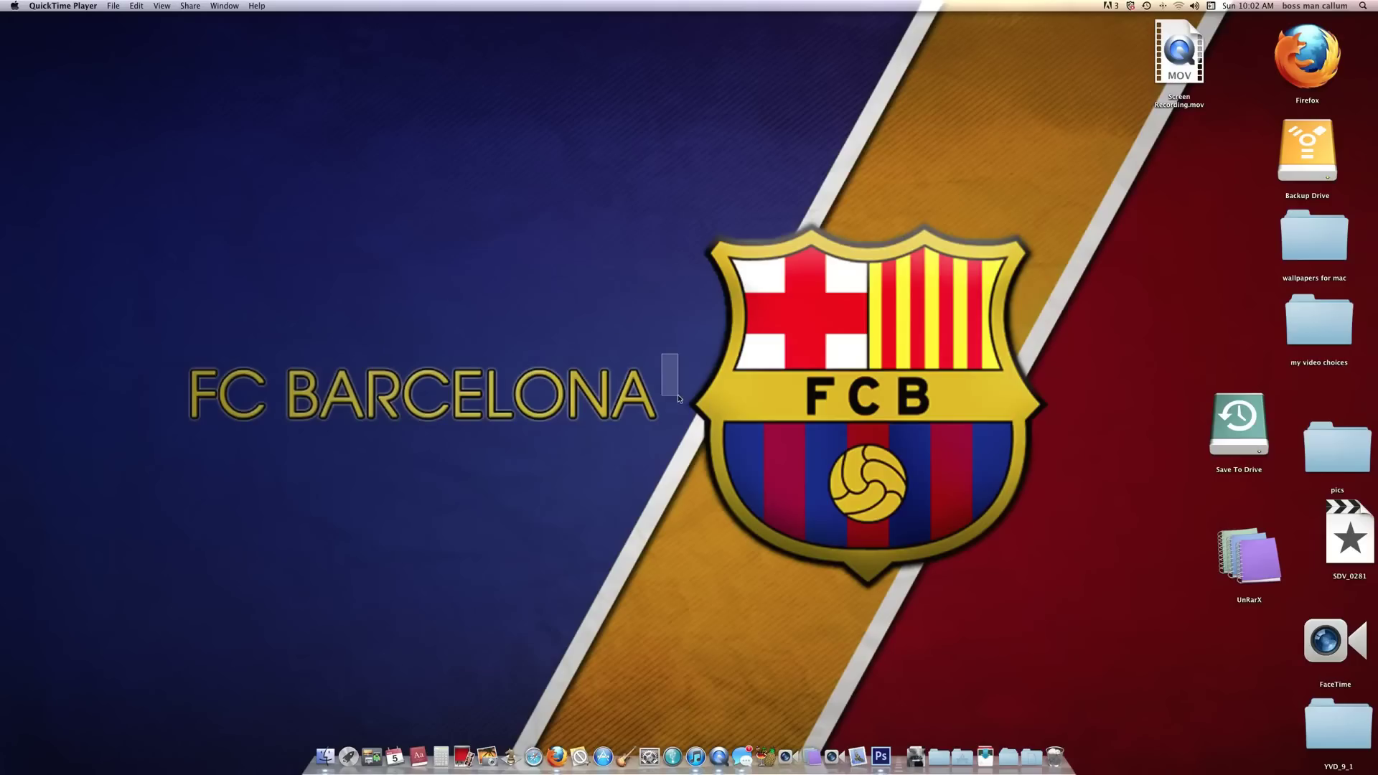
- Switch to the Finder desktop and bring Firefox up on the YouTube home page
left_click(671, 362)
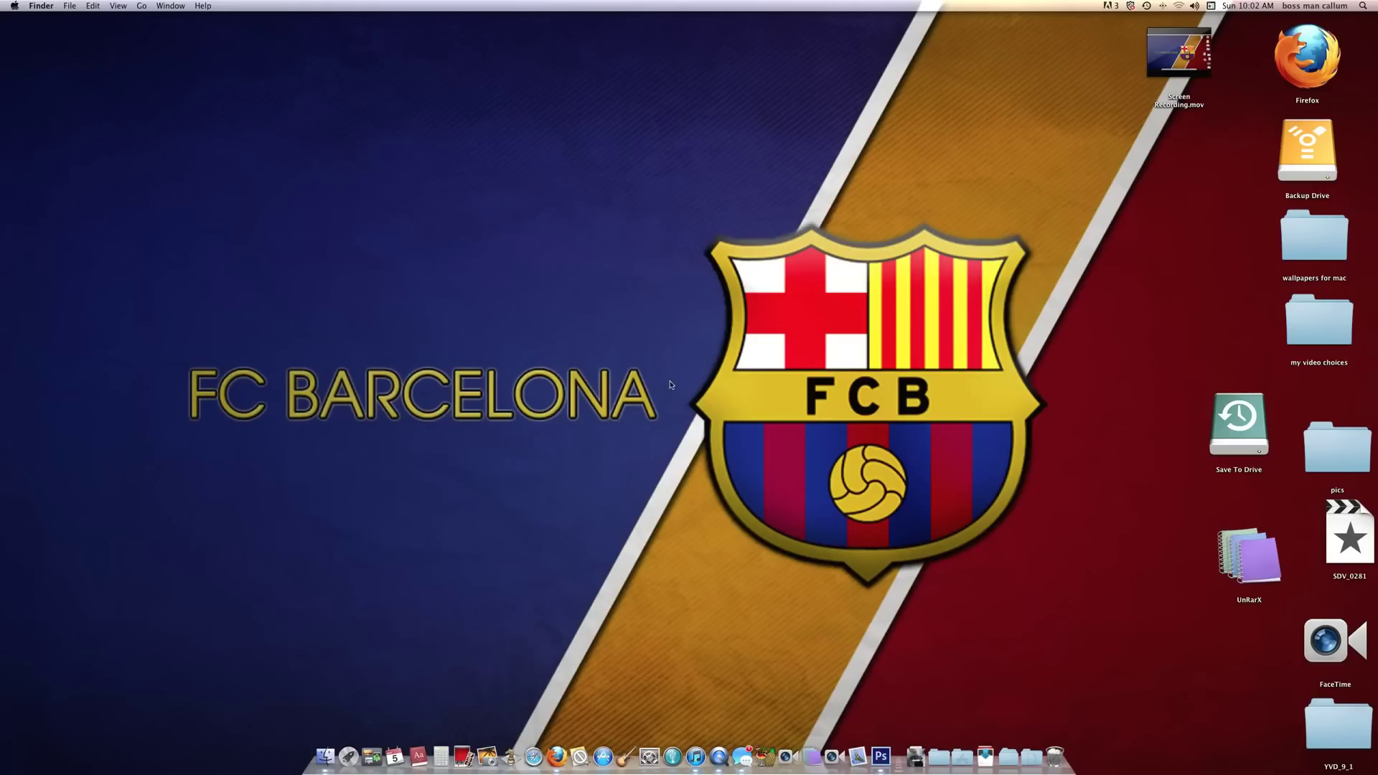
mouse_move(477, 359)
left_mouse_down()
mouse_move(379, 323)
mouse_move(283, 421)
mouse_move(633, 501)
left_mouse_up()
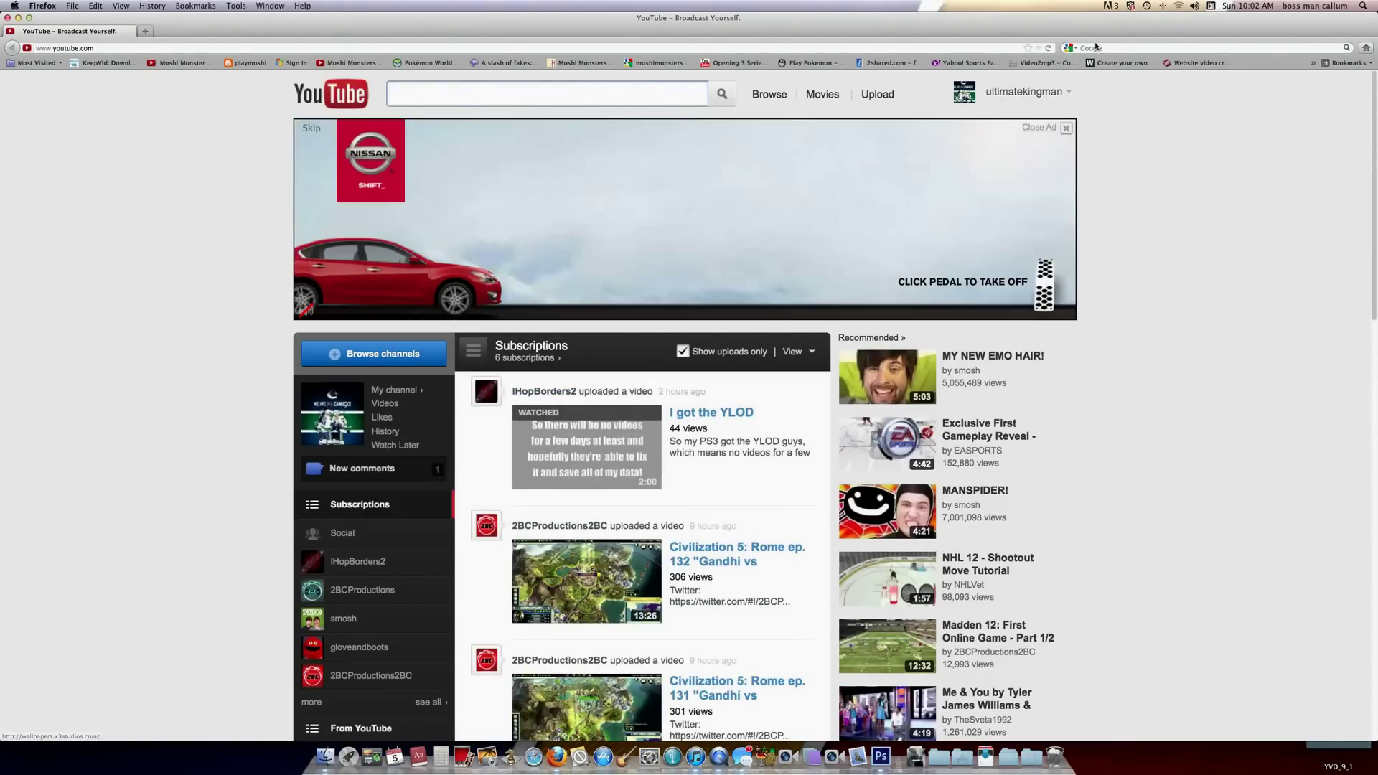
- Run a Google search for 'desmume'
left_click(1119, 48)
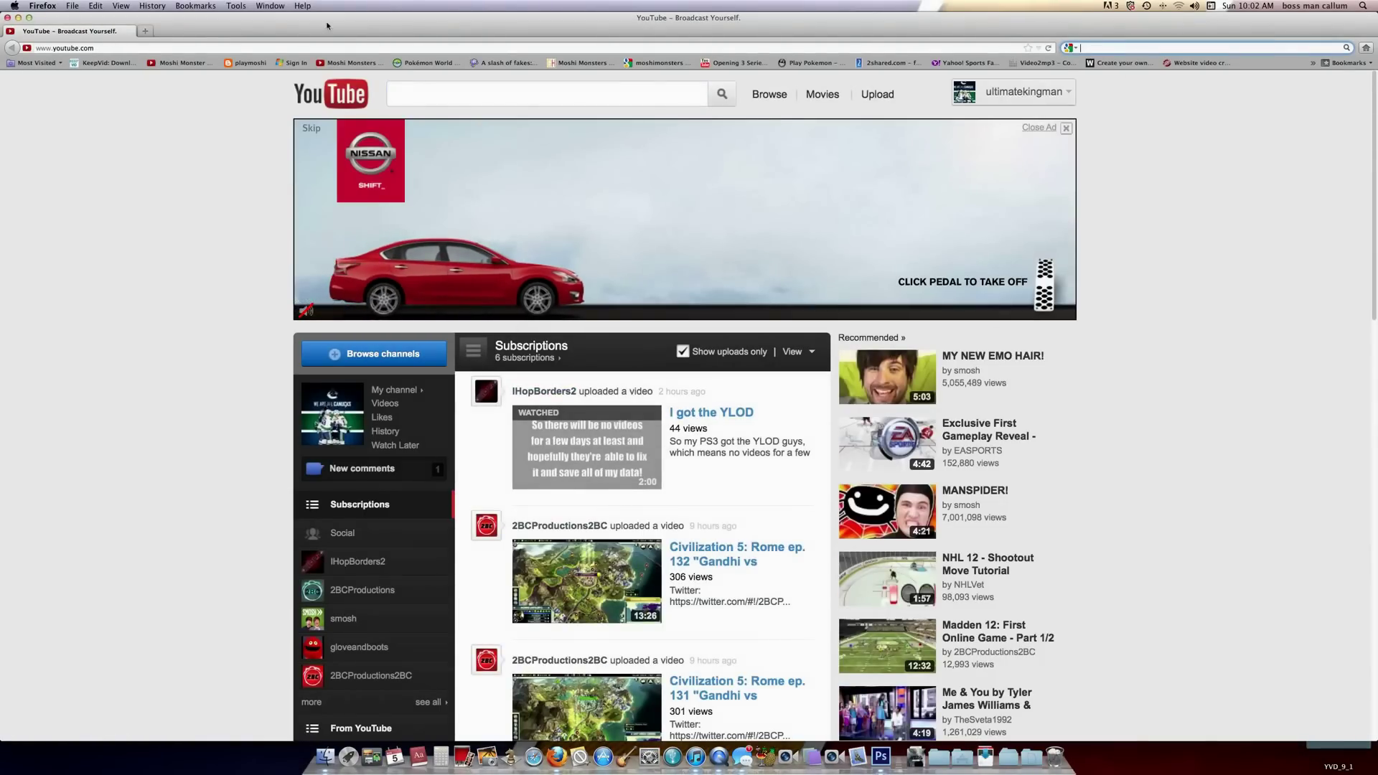
left_click(334, 48)
left_click(1103, 49)
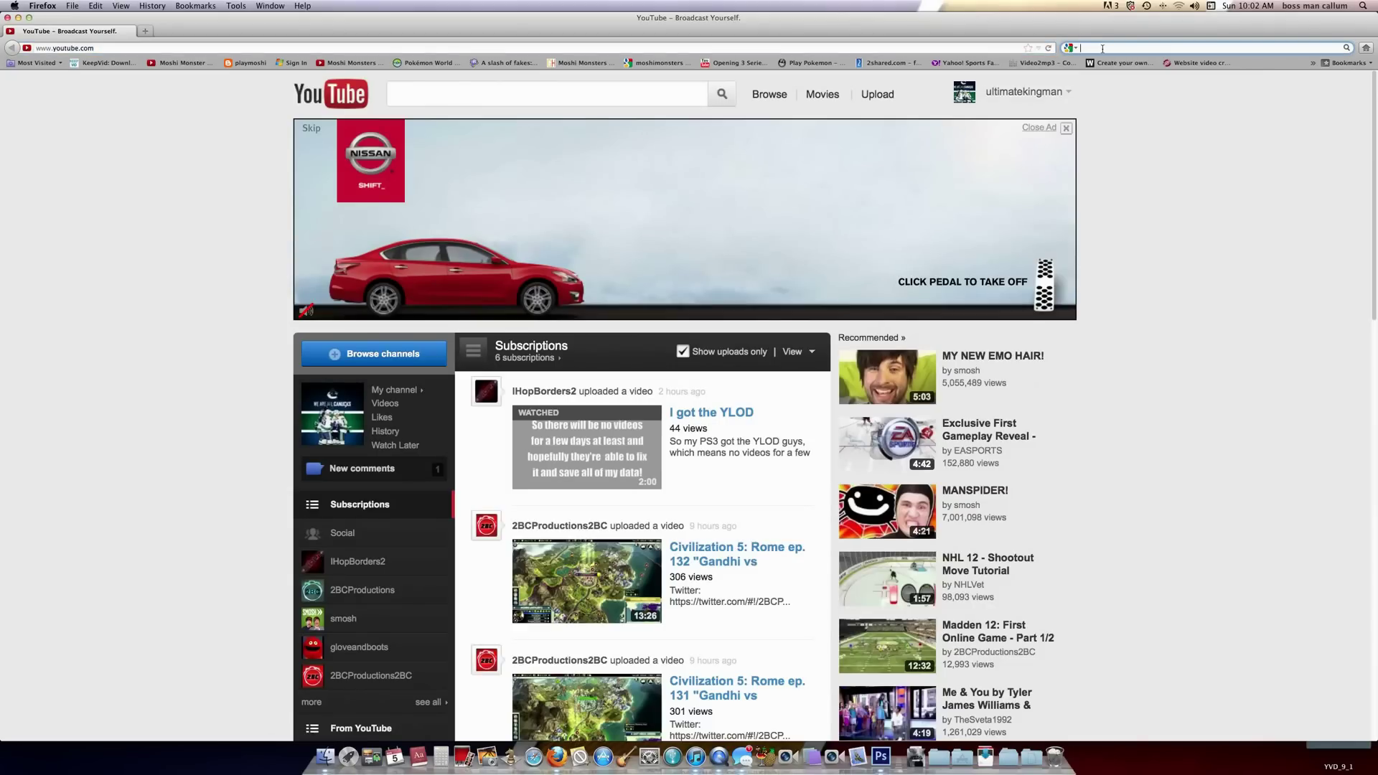
type("desmume")
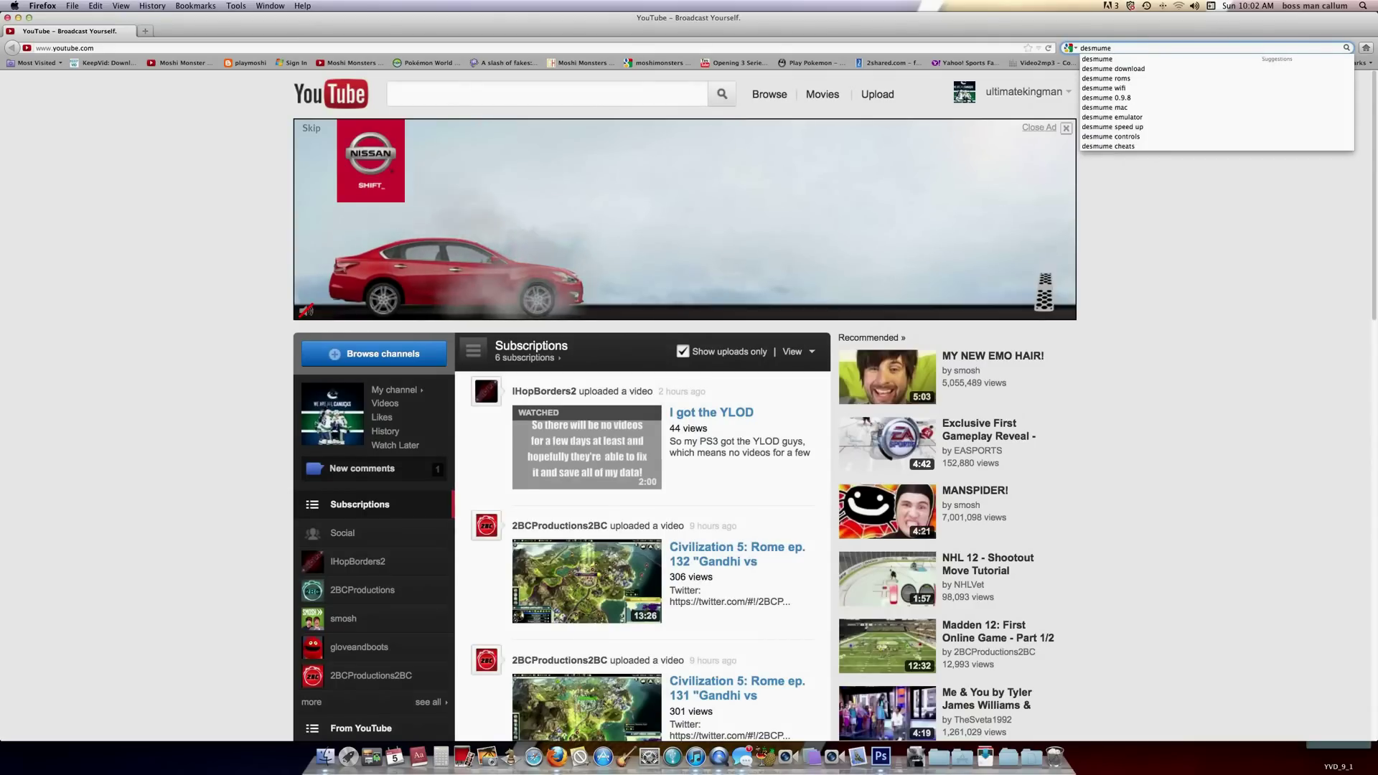
key("Return")
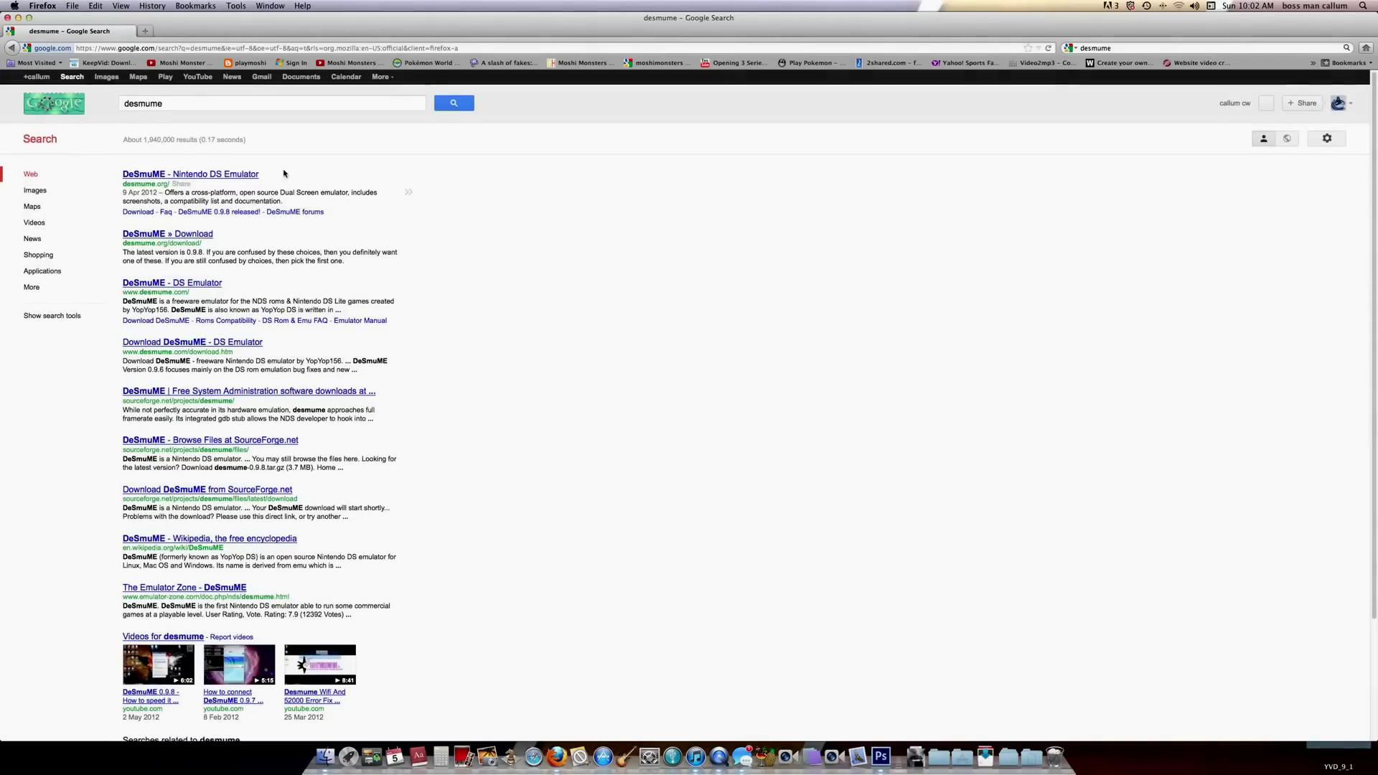
- Open the 'DeSmuME – Nintendo DS Emulator' result at desmume.org
left_click_drag(260, 175, 86, 184)
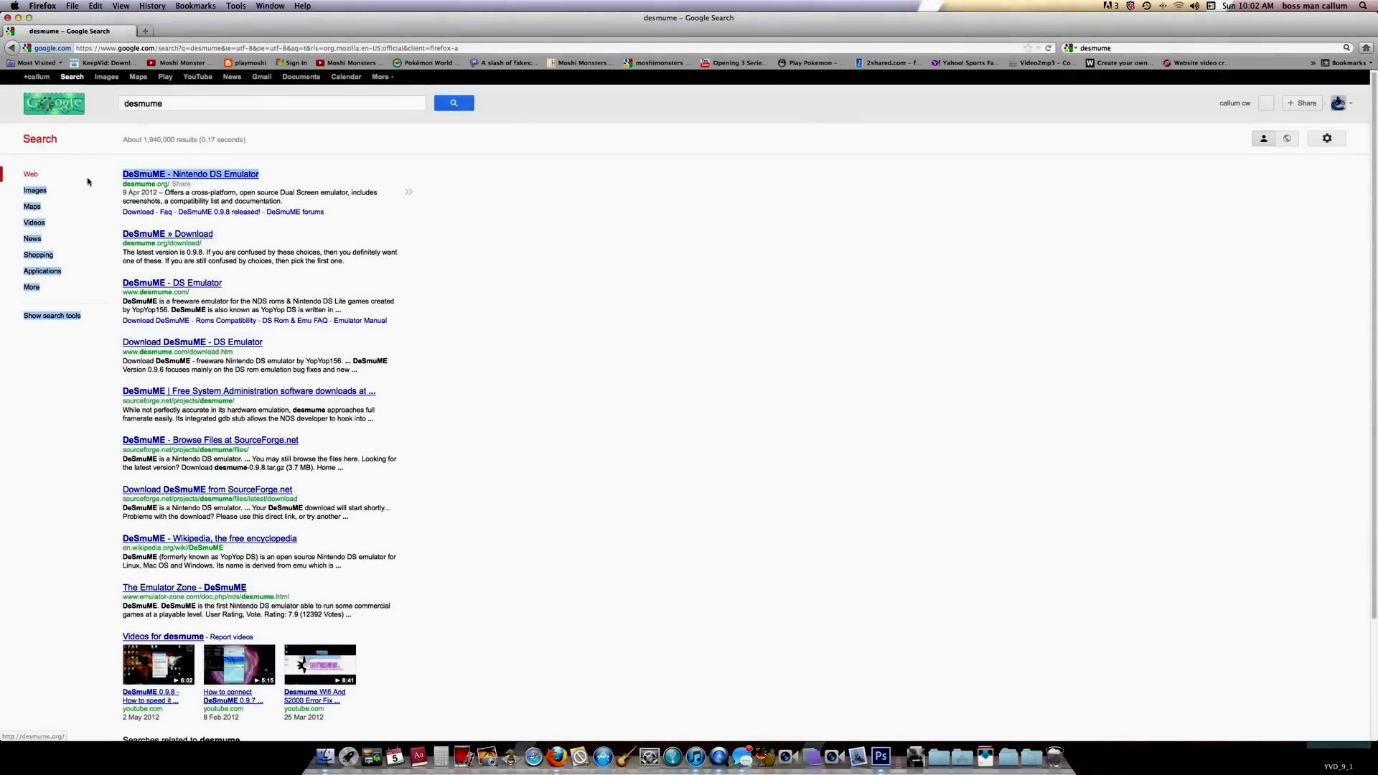
left_click(440, 214)
left_click(201, 176)
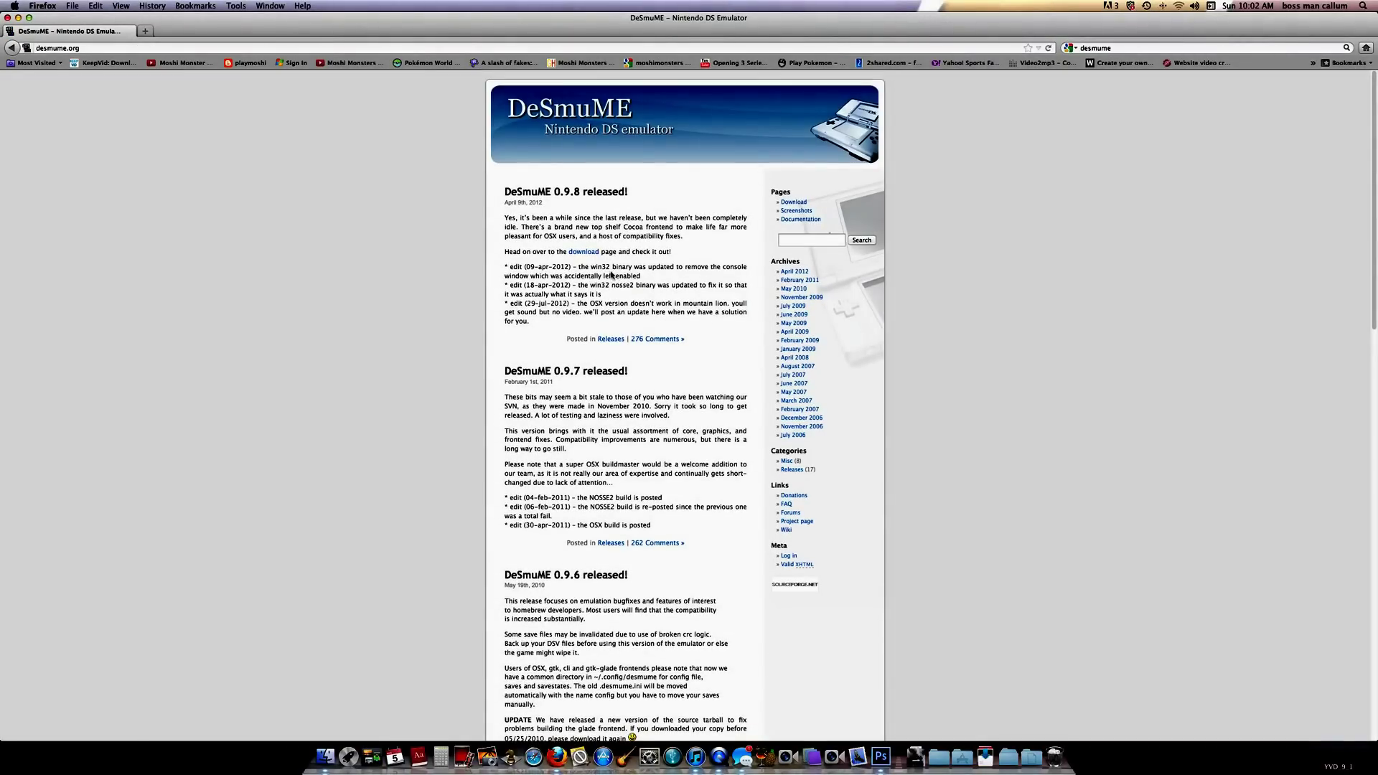
- Go to the DeSmuME download page and start downloading the v0.9.8 Mac binary
scroll(611, 274, "down", 5)
scroll(610, 275, "up", 5)
scroll(569, 166, "down", 15)
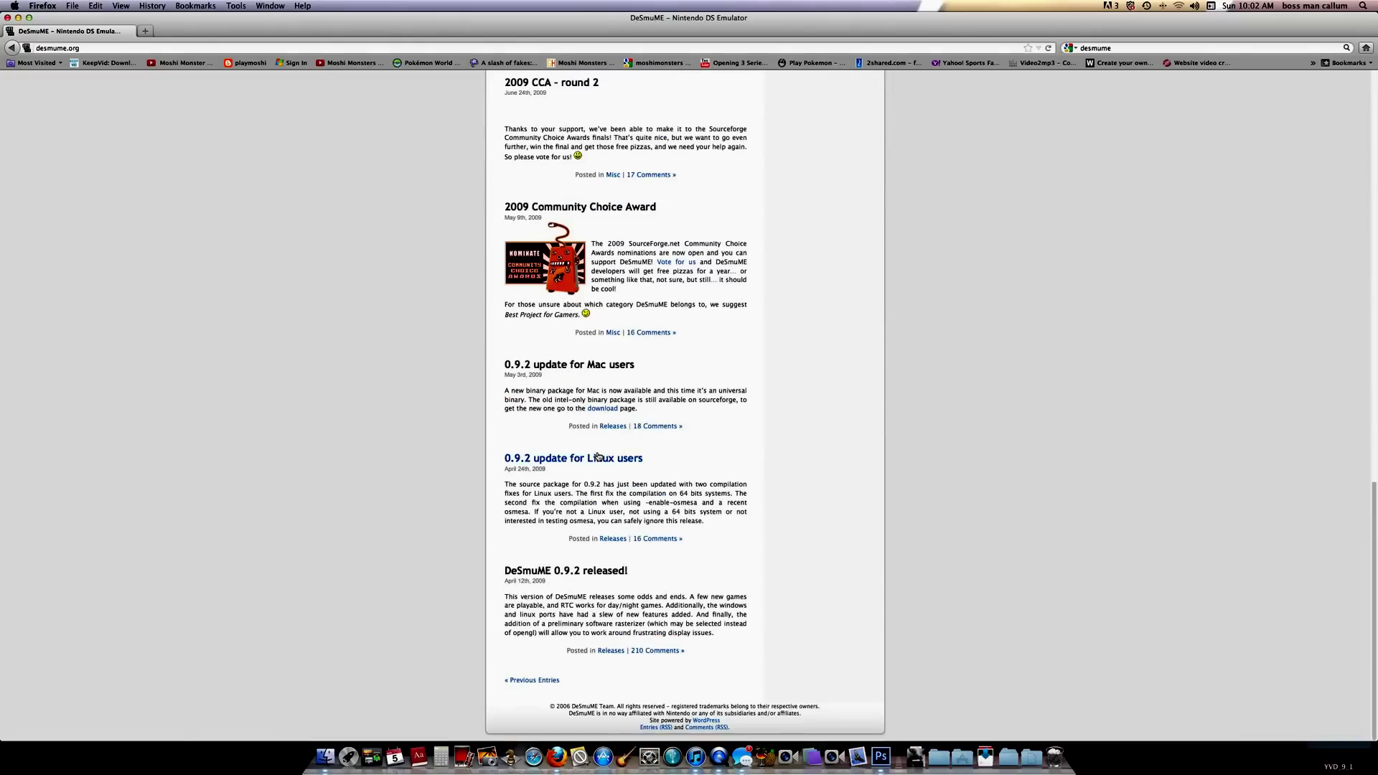
scroll(596, 449, "up", 10)
scroll(596, 449, "up", 8)
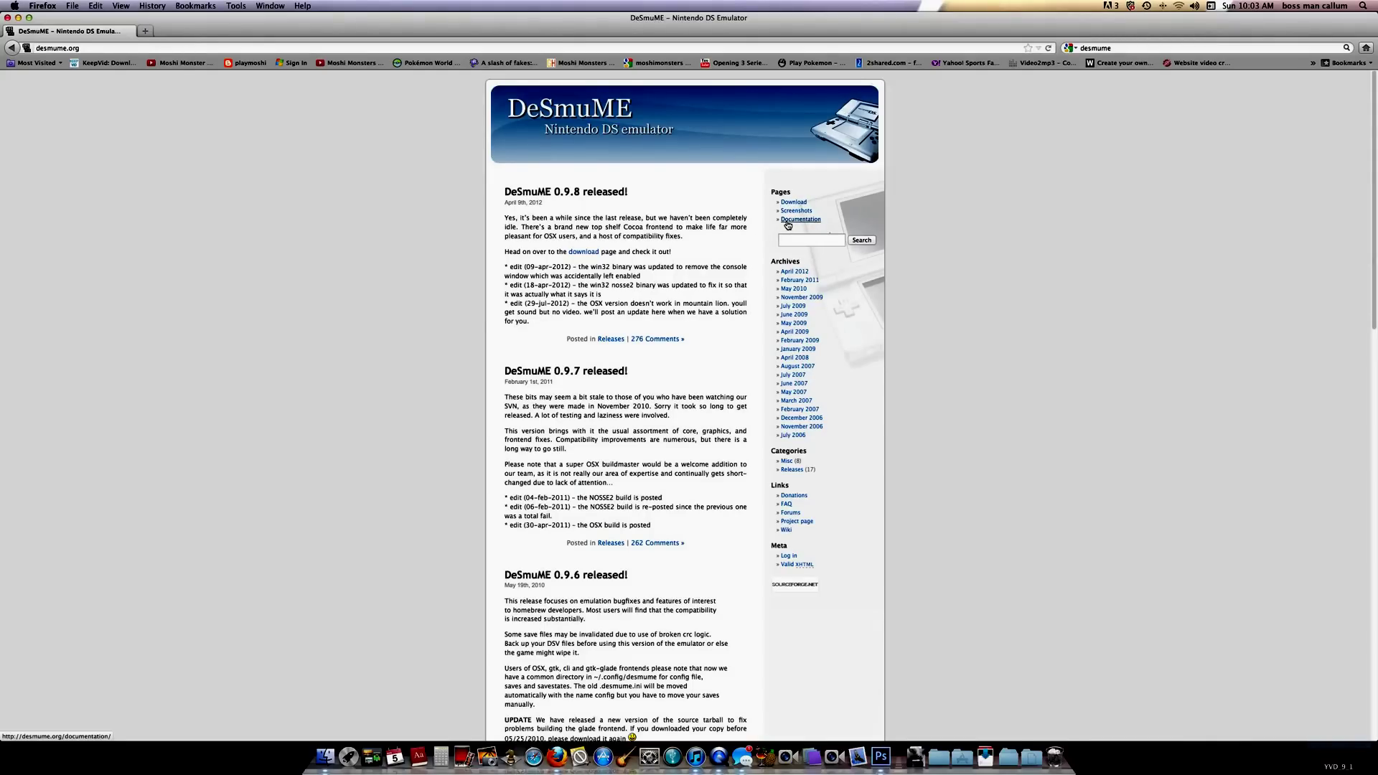
left_click(786, 206)
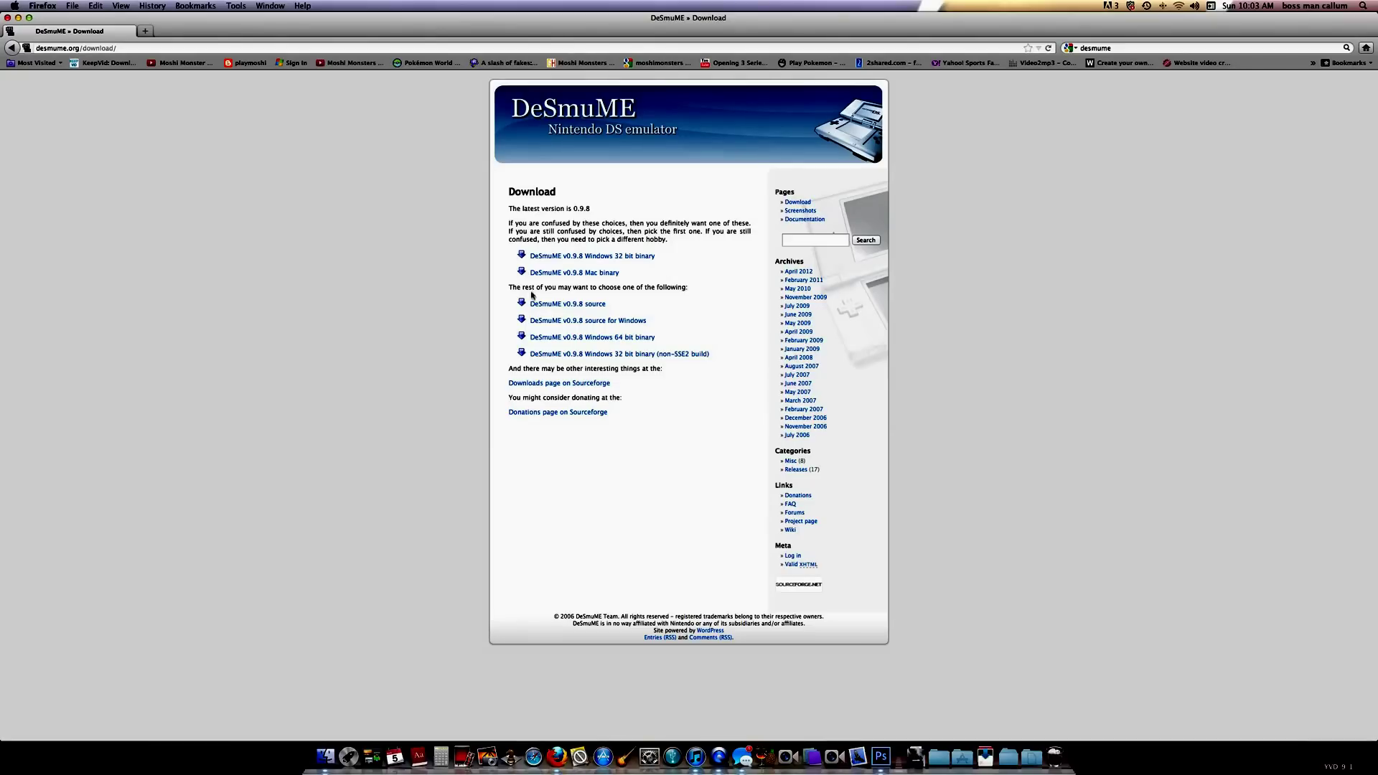
left_click(577, 278)
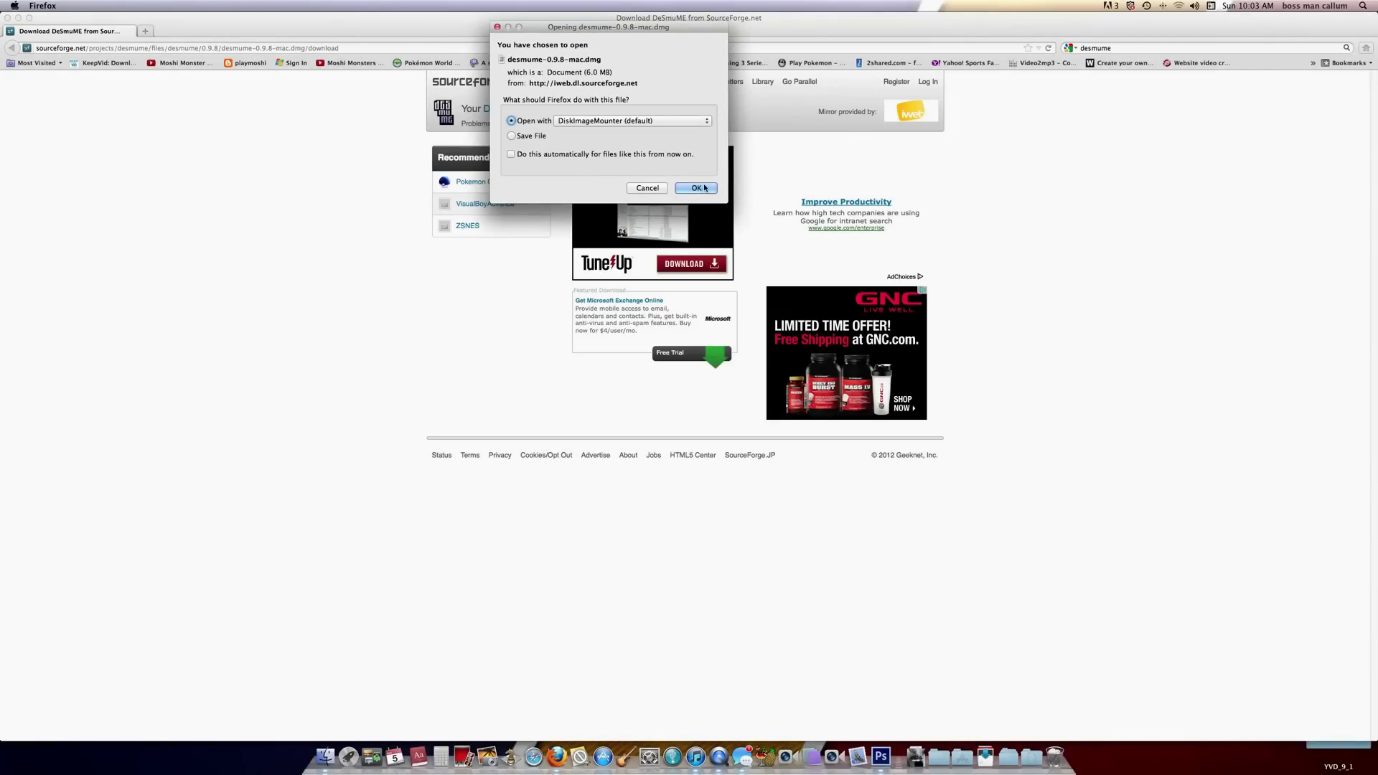
- Open desmume-0.9.8-mac.dmg with DiskImageMounter, clear old download entries, and close Firefox
left_click(696, 188)
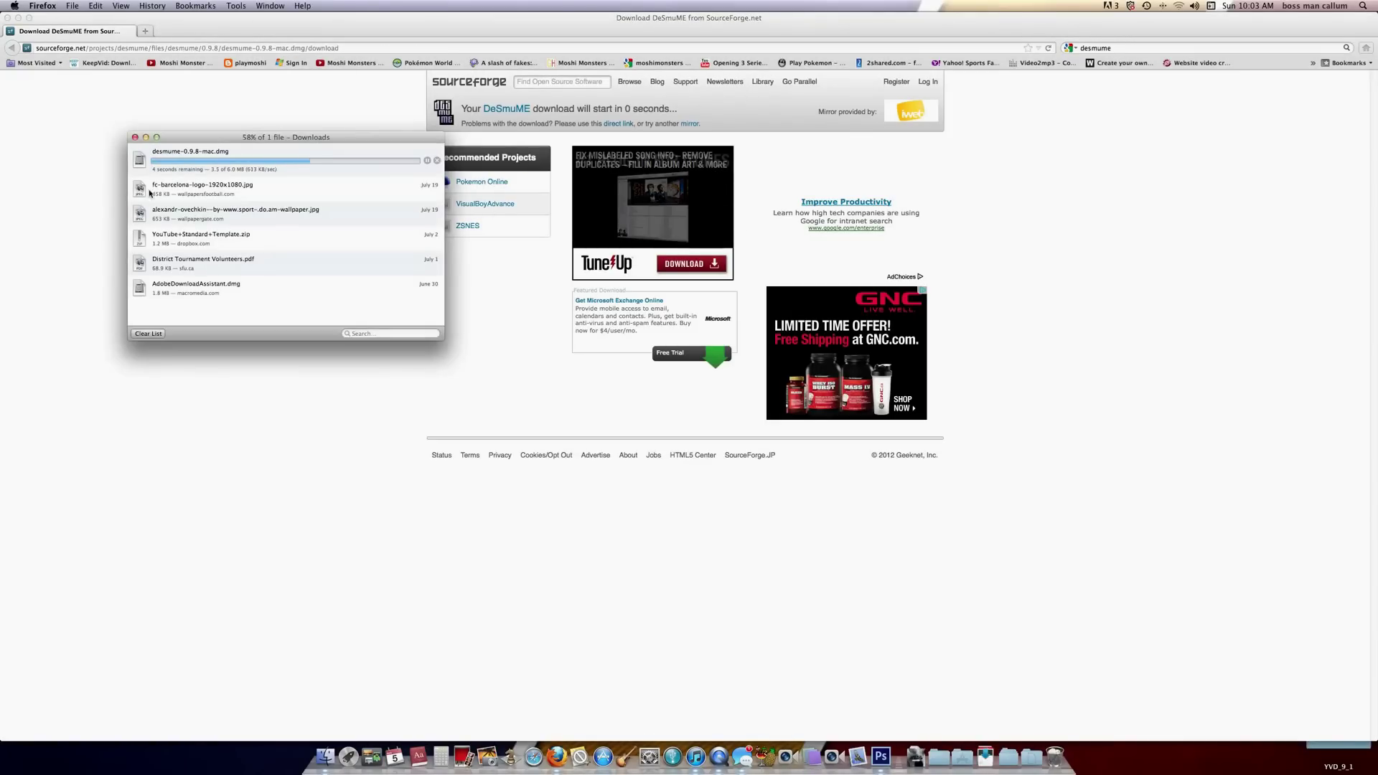
left_click(216, 188)
key("BackSpace")
key("BackSpace")
key("BackSpace")
key("BackSpace")
key("BackSpace")
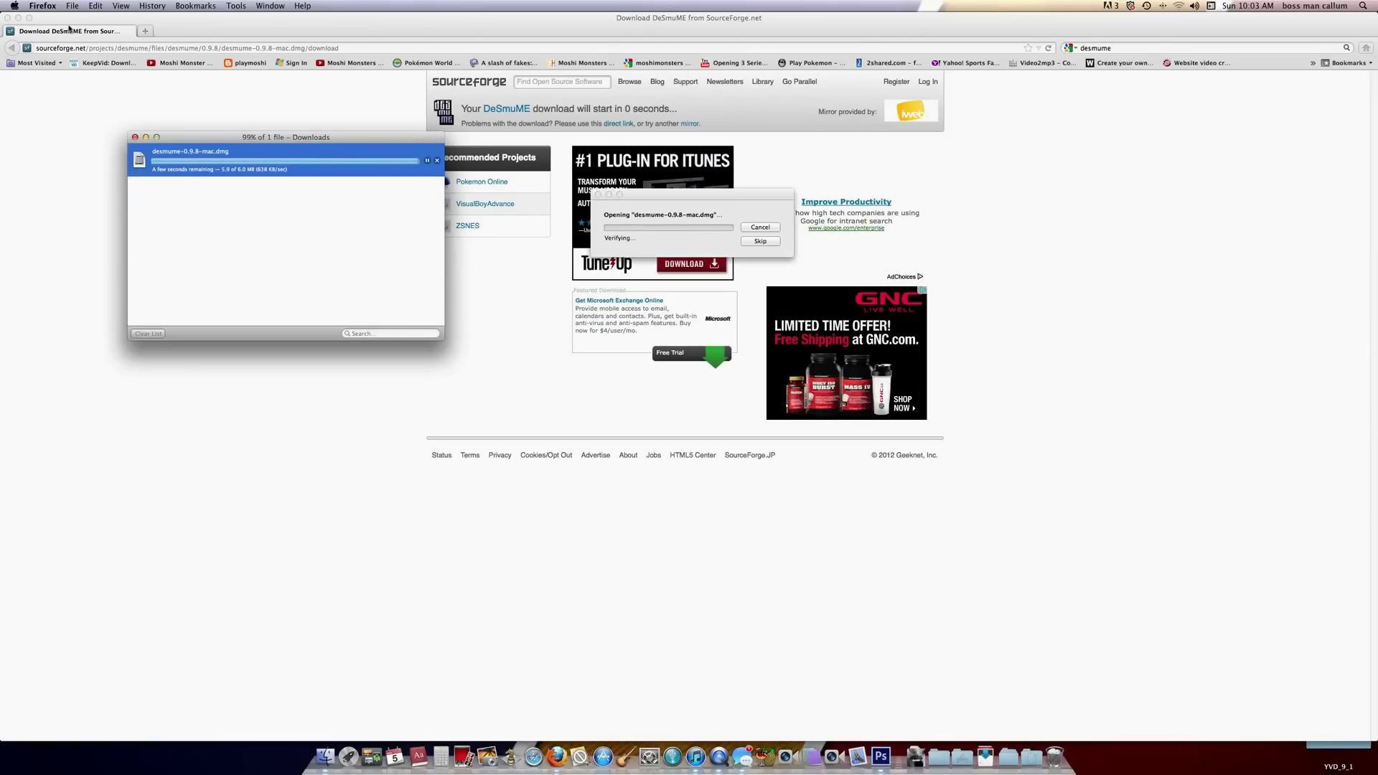
left_click(7, 18)
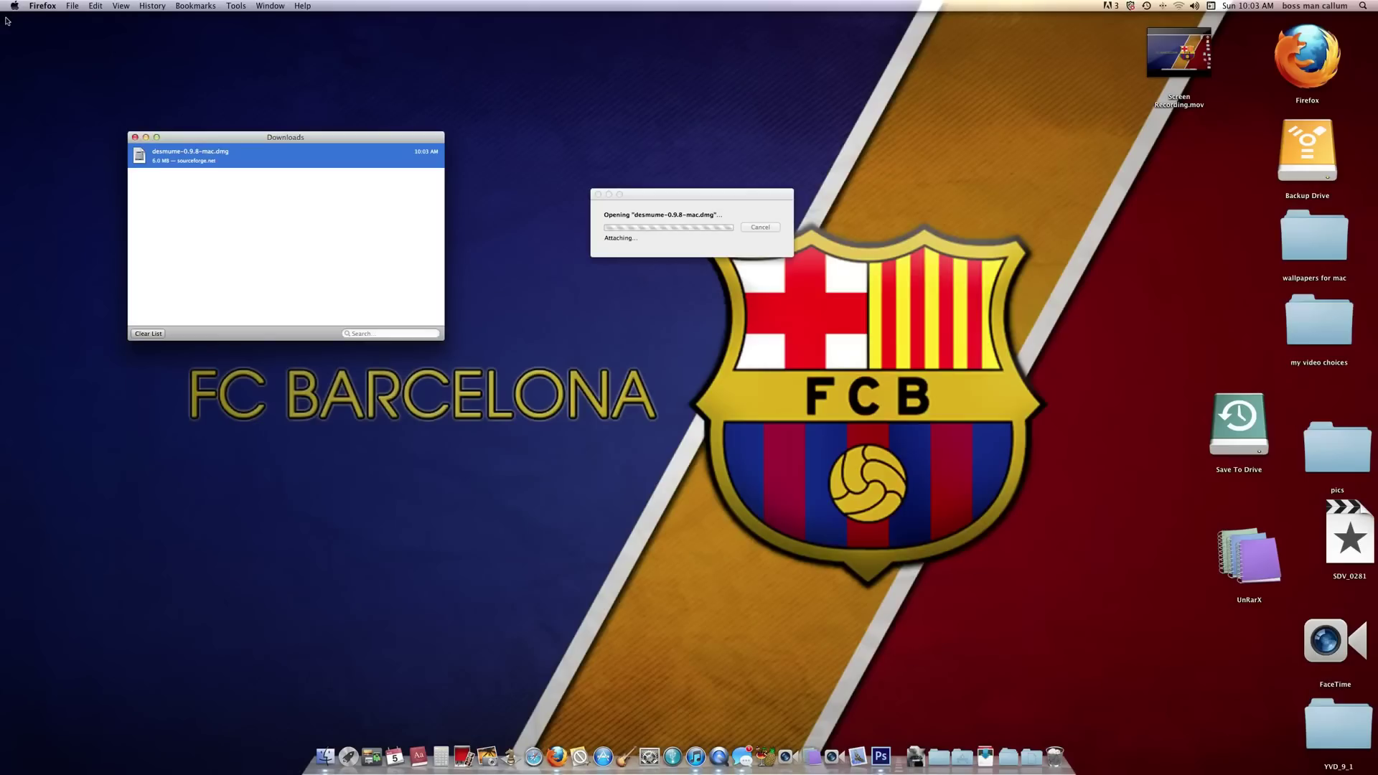
left_click(135, 138)
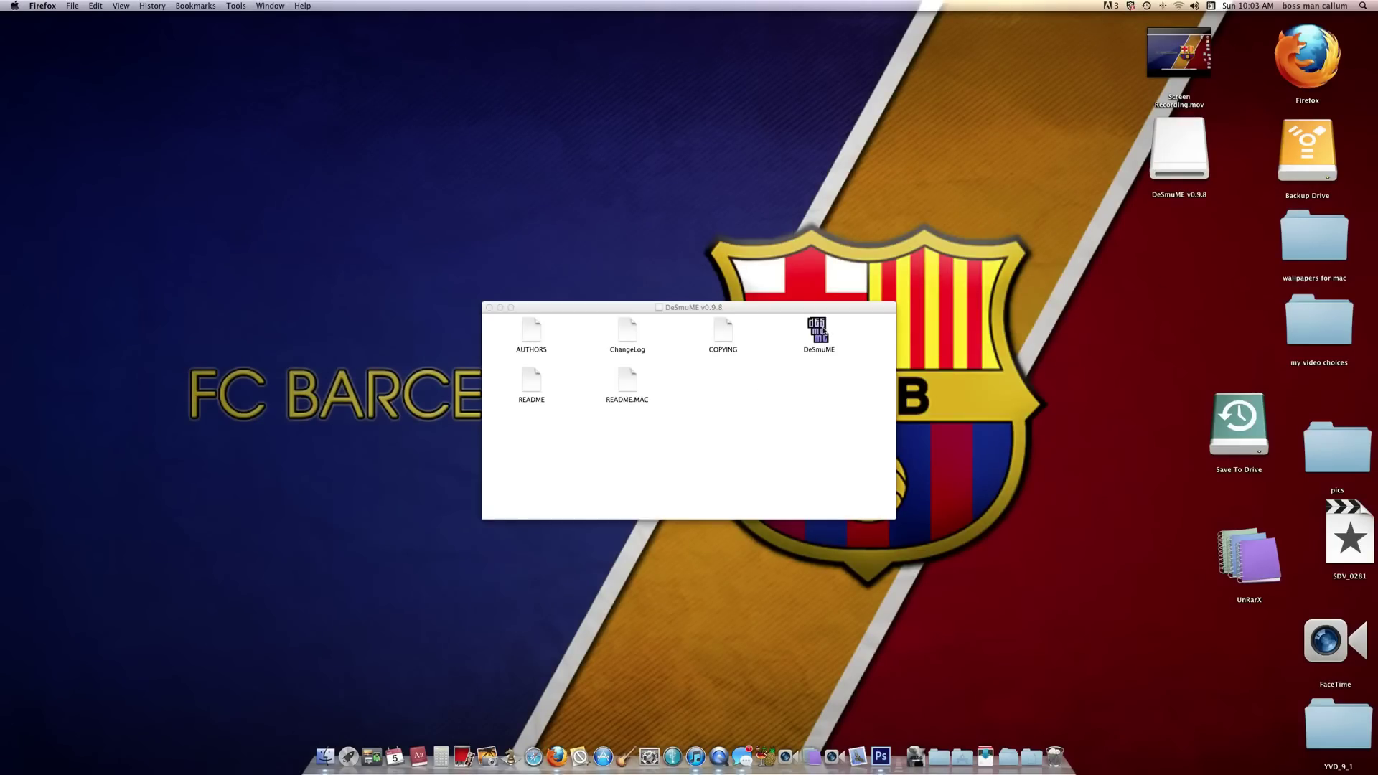
- Launch DeSmuME from the disk image, approving the security prompt, then quit it
double_click(822, 330)
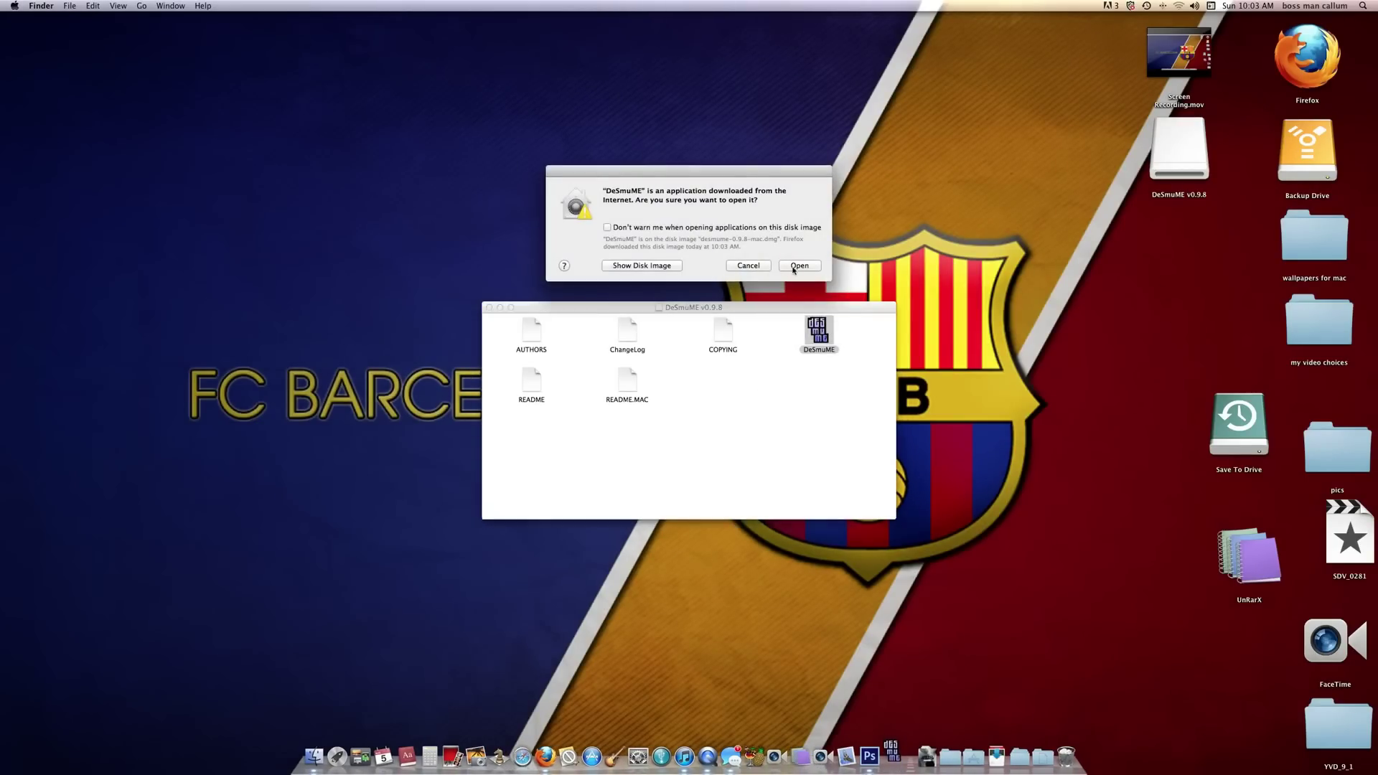
left_click(794, 267)
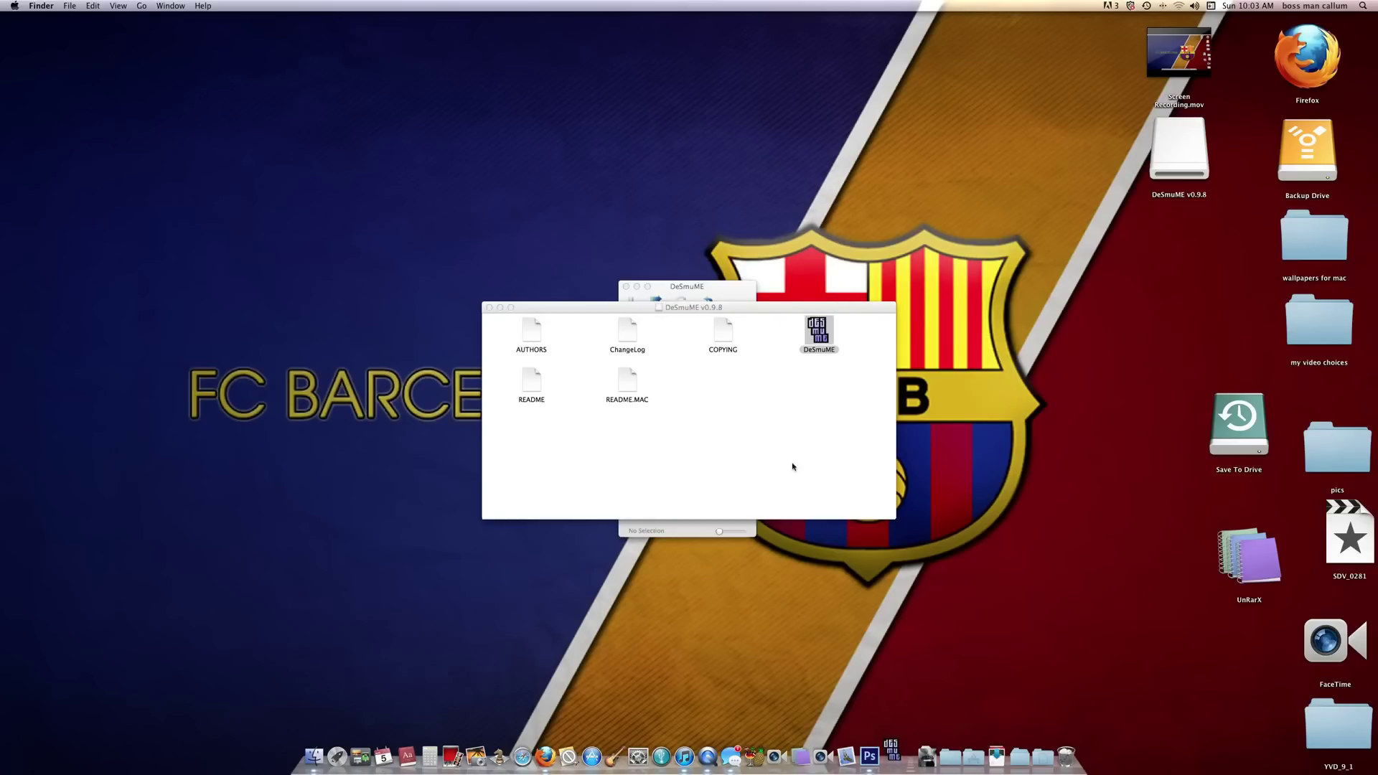
left_click(702, 287)
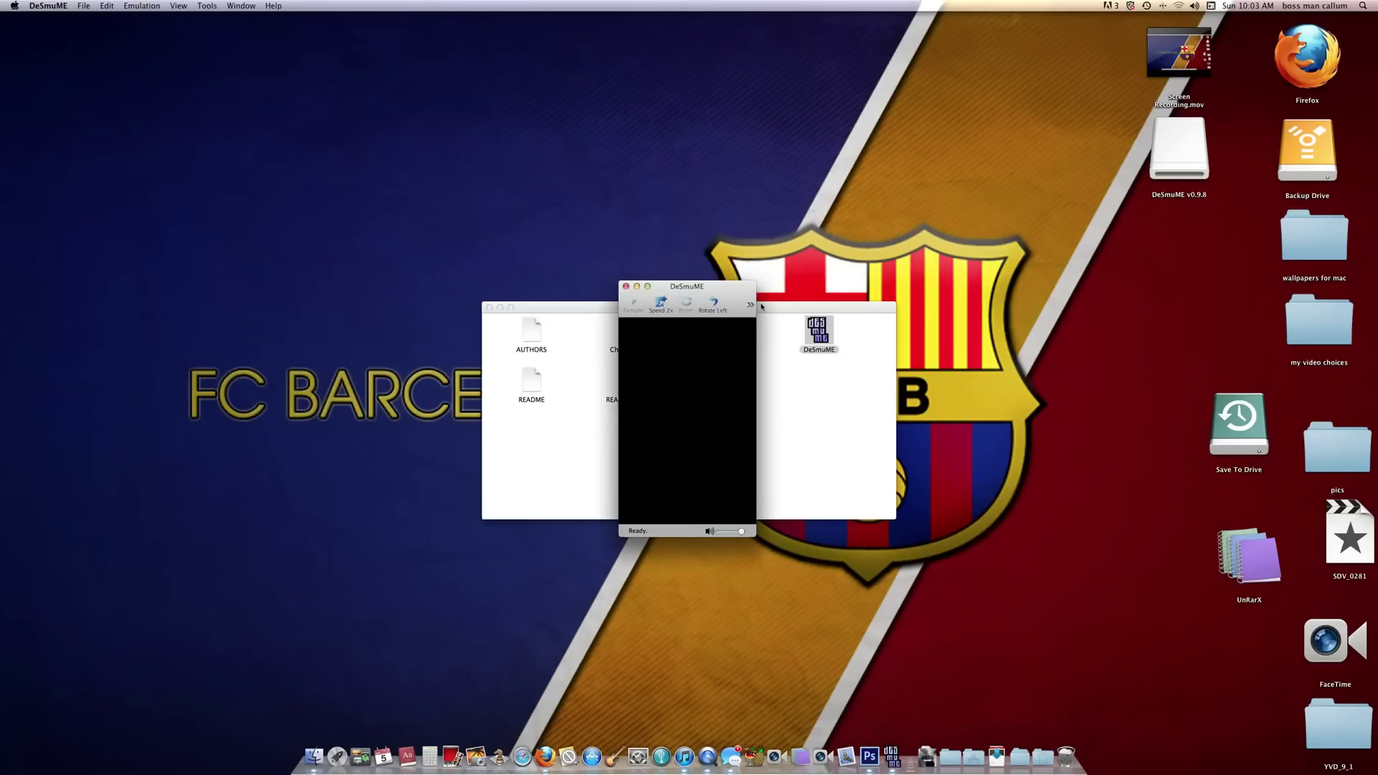
left_click(626, 286)
- Try copying DeSmuME to Applications, dismiss the alert, and close the disk window
mouse_move(819, 331)
left_mouse_down()
mouse_move(804, 621)
mouse_move(769, 757)
left_mouse_up()
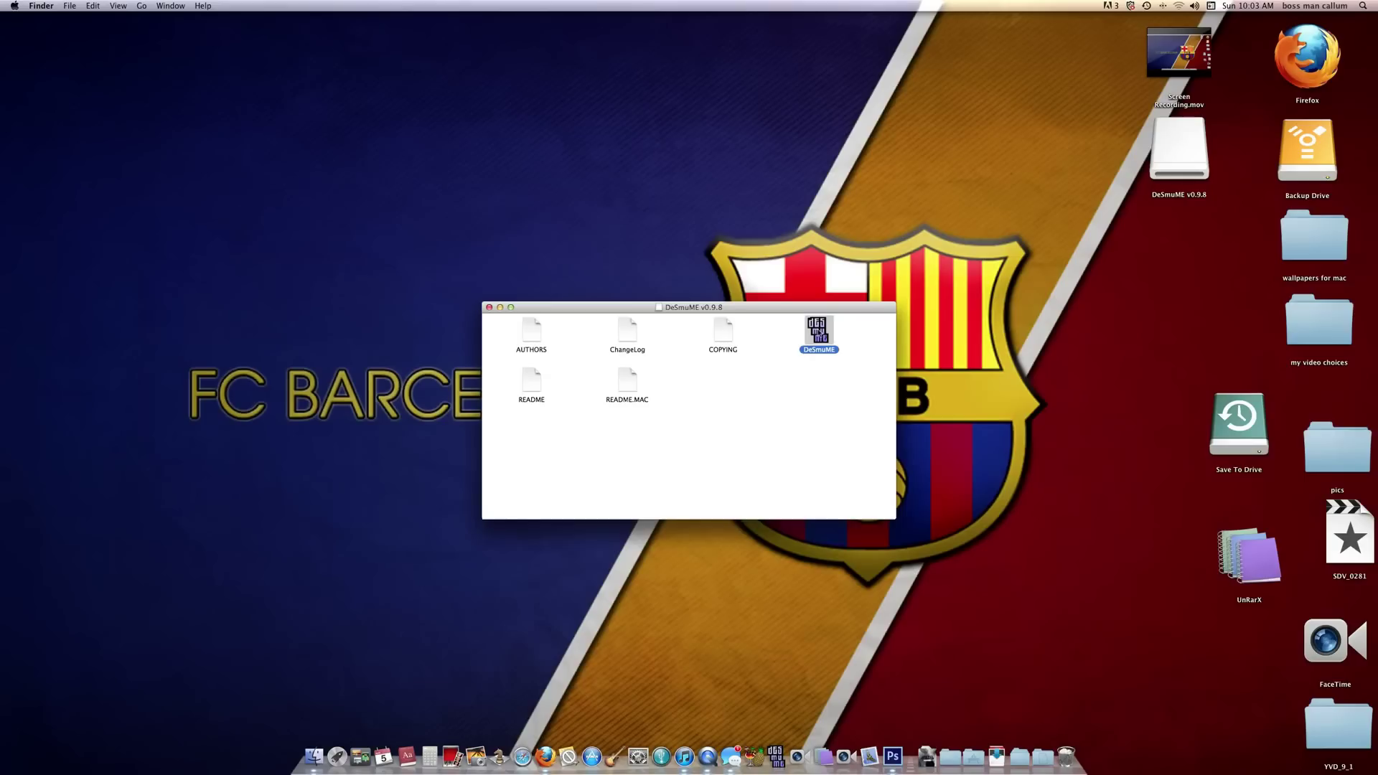
mouse_move(819, 332)
left_mouse_down()
mouse_move(925, 757)
mouse_move(973, 757)
left_mouse_up()
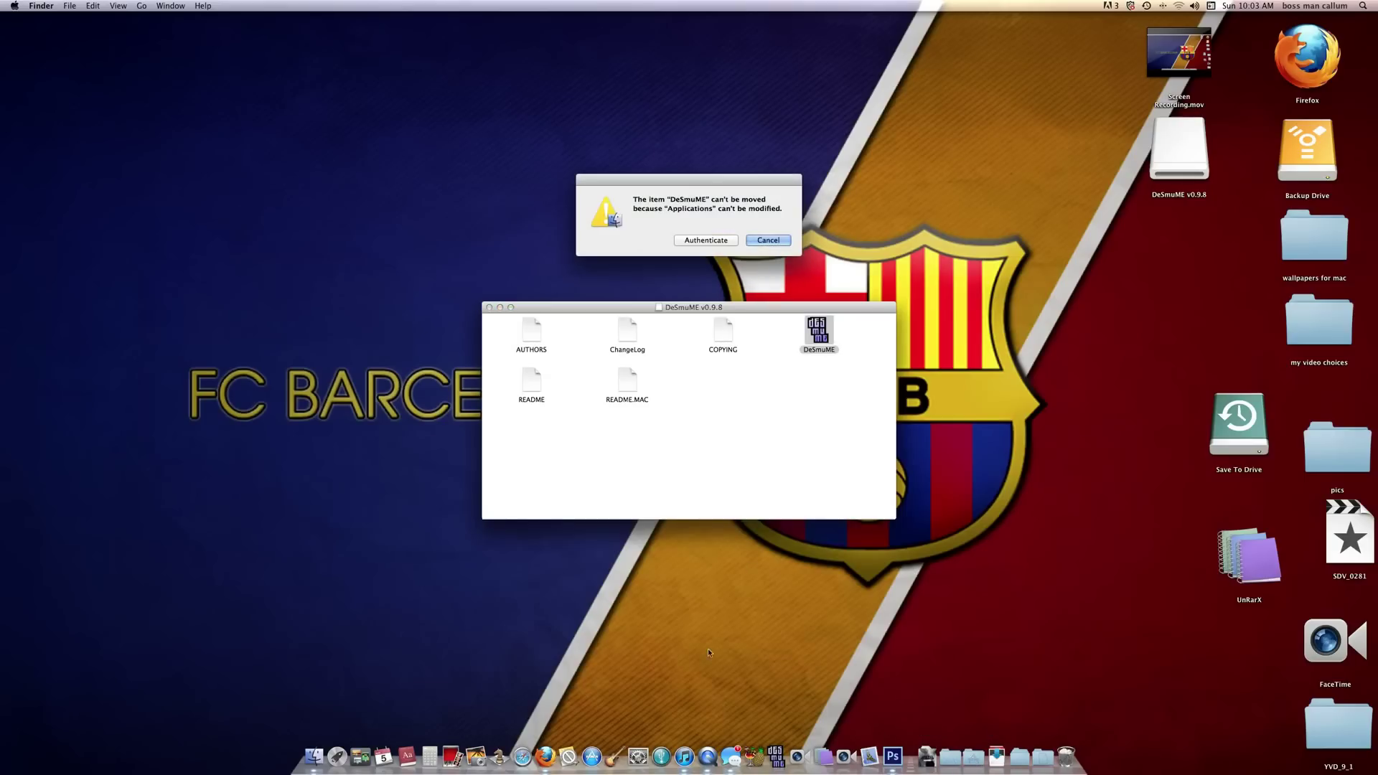
left_click(758, 241)
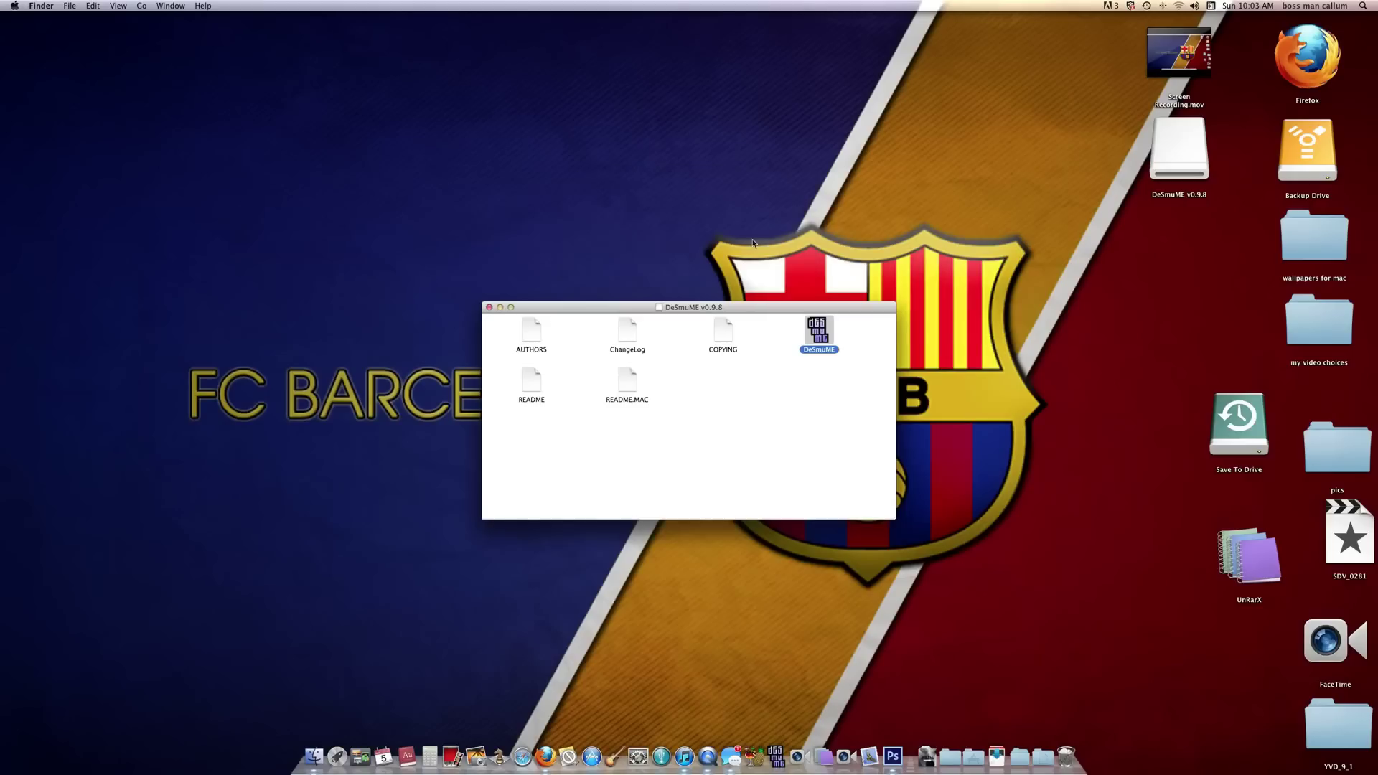
left_click(489, 307)
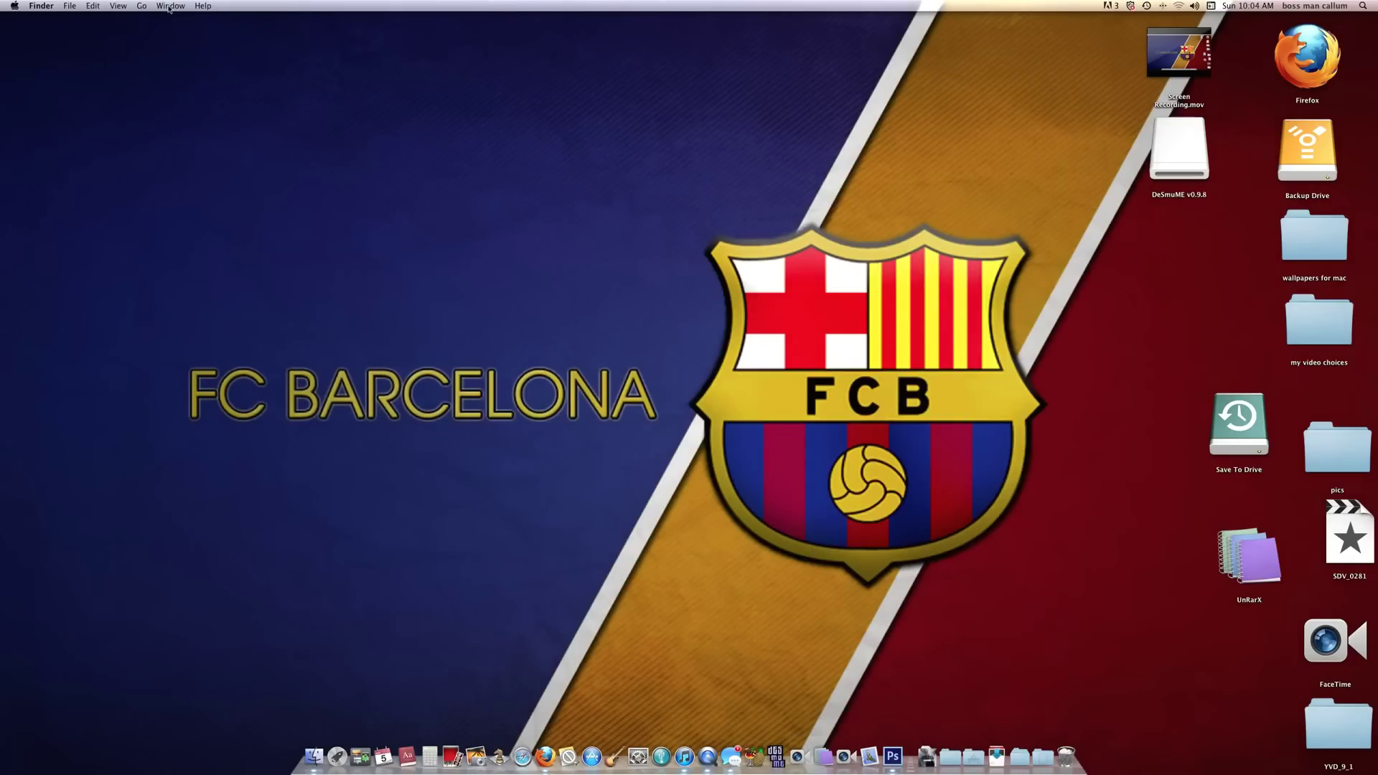
- Create a new desktop folder named 'desmume games'
left_click(71, 6)
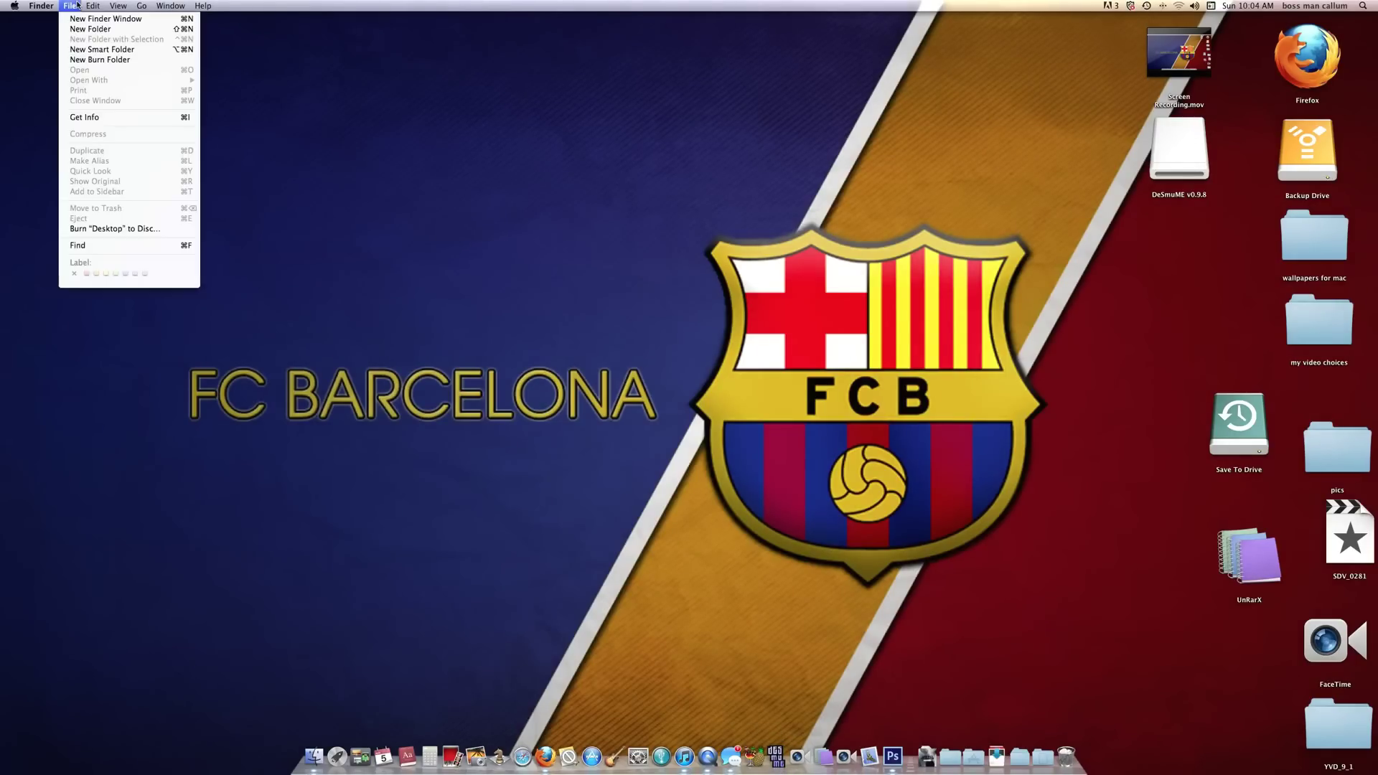
left_click(85, 28)
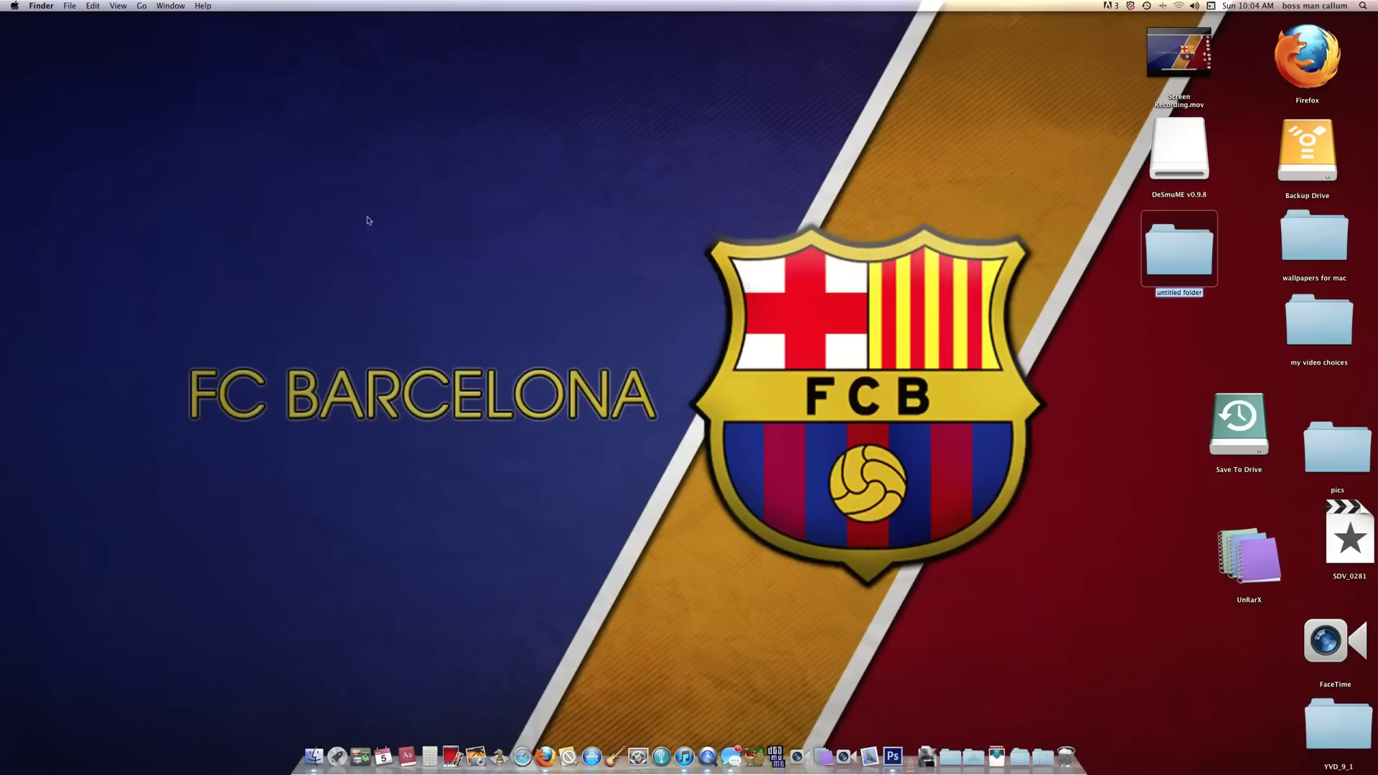
key("BackSpace")
type("desmume")
type(" gamea")
key("BackSpace")
type("s")
key("Return")
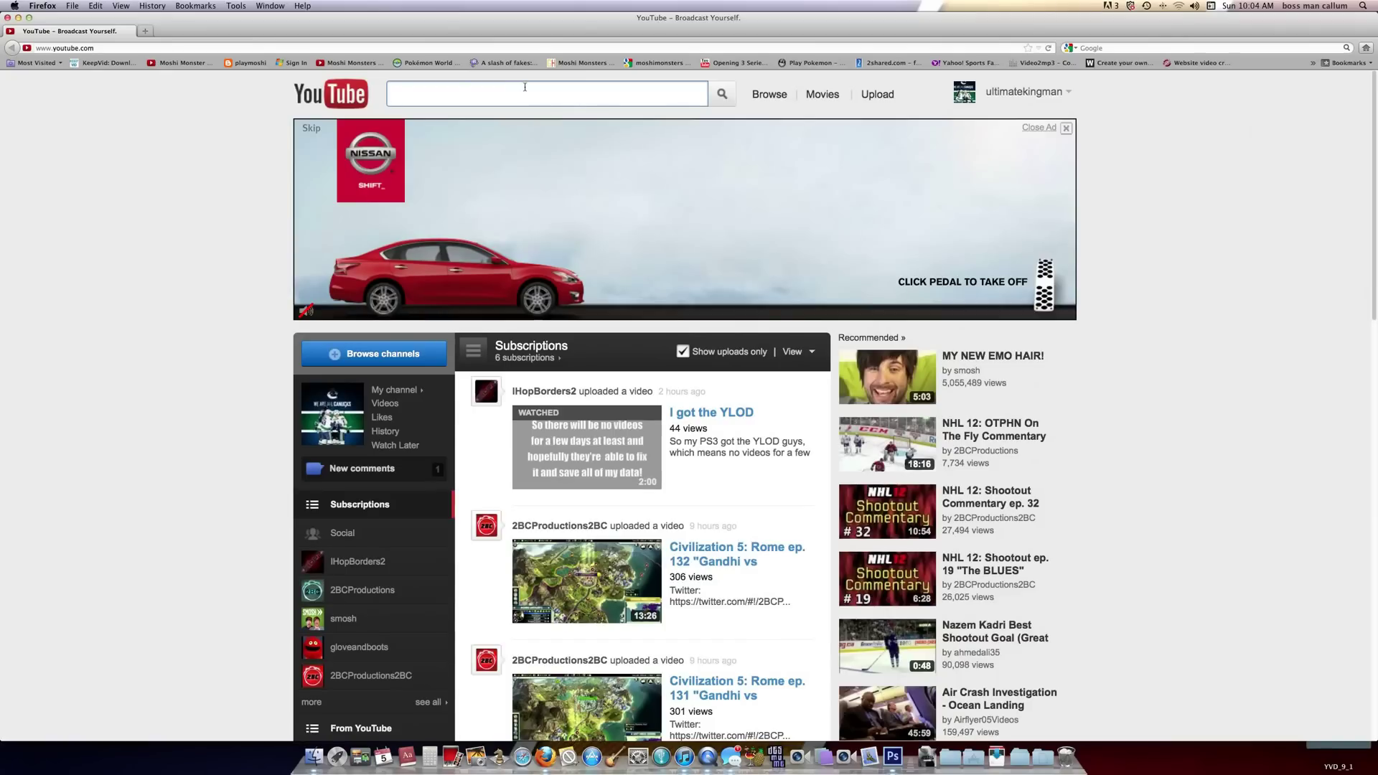
- Go to the CoolROM website via the address bar
left_click(435, 44)
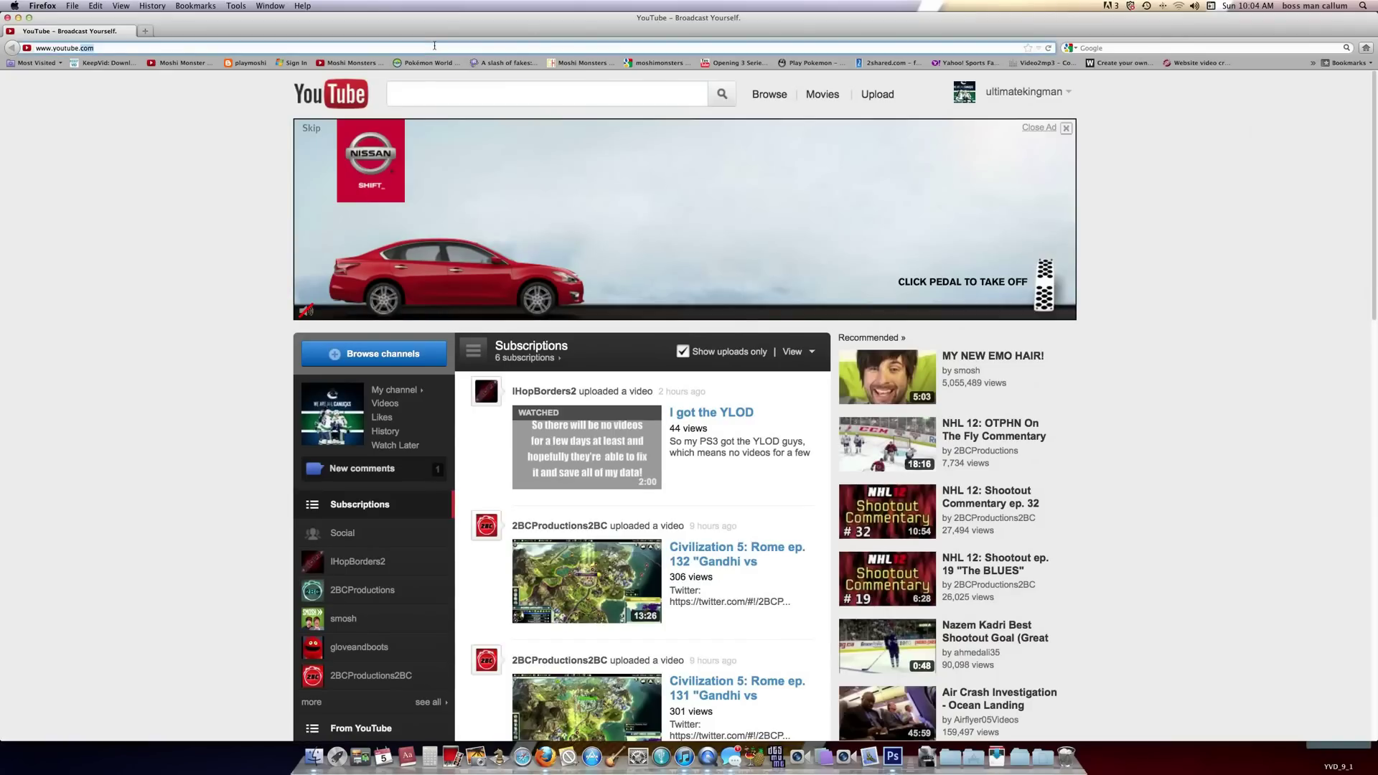
key("BackSpace")
type("d")
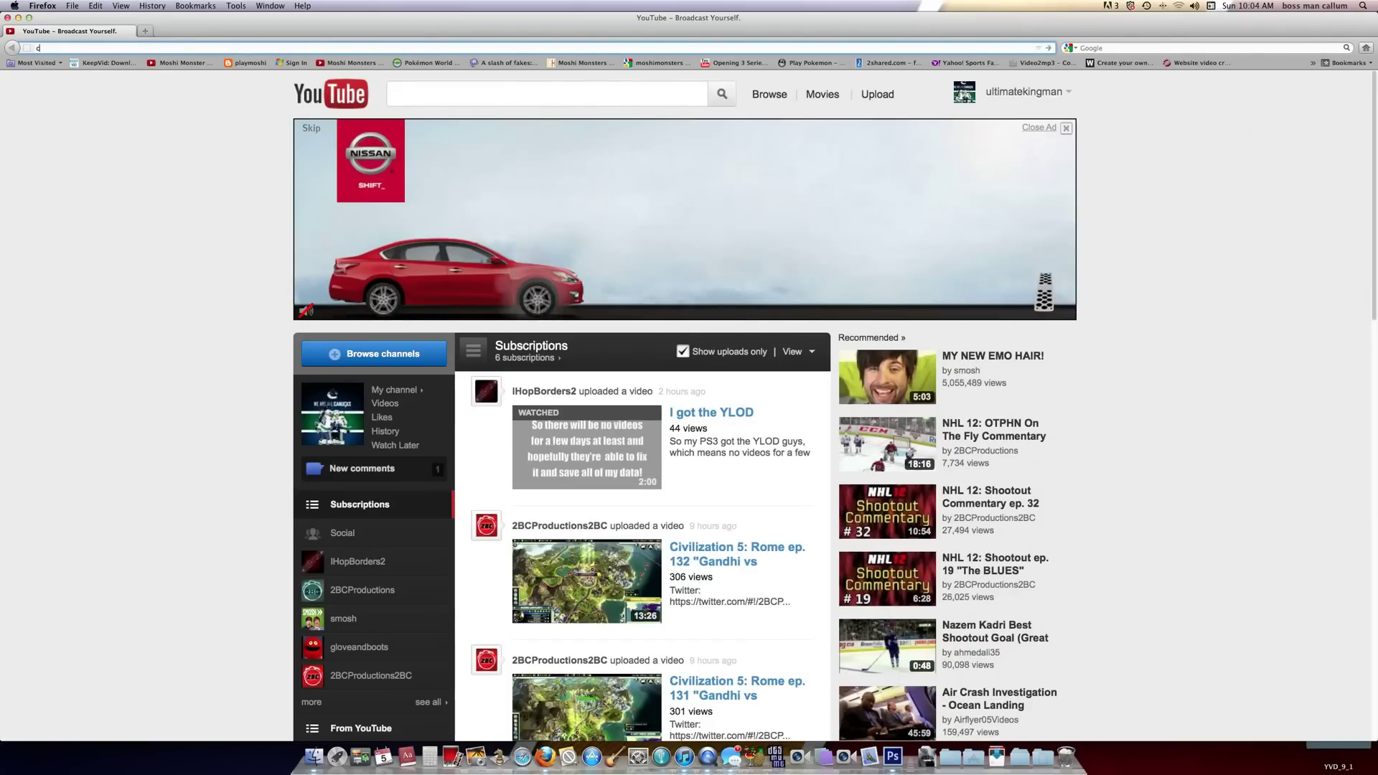
type("cool")
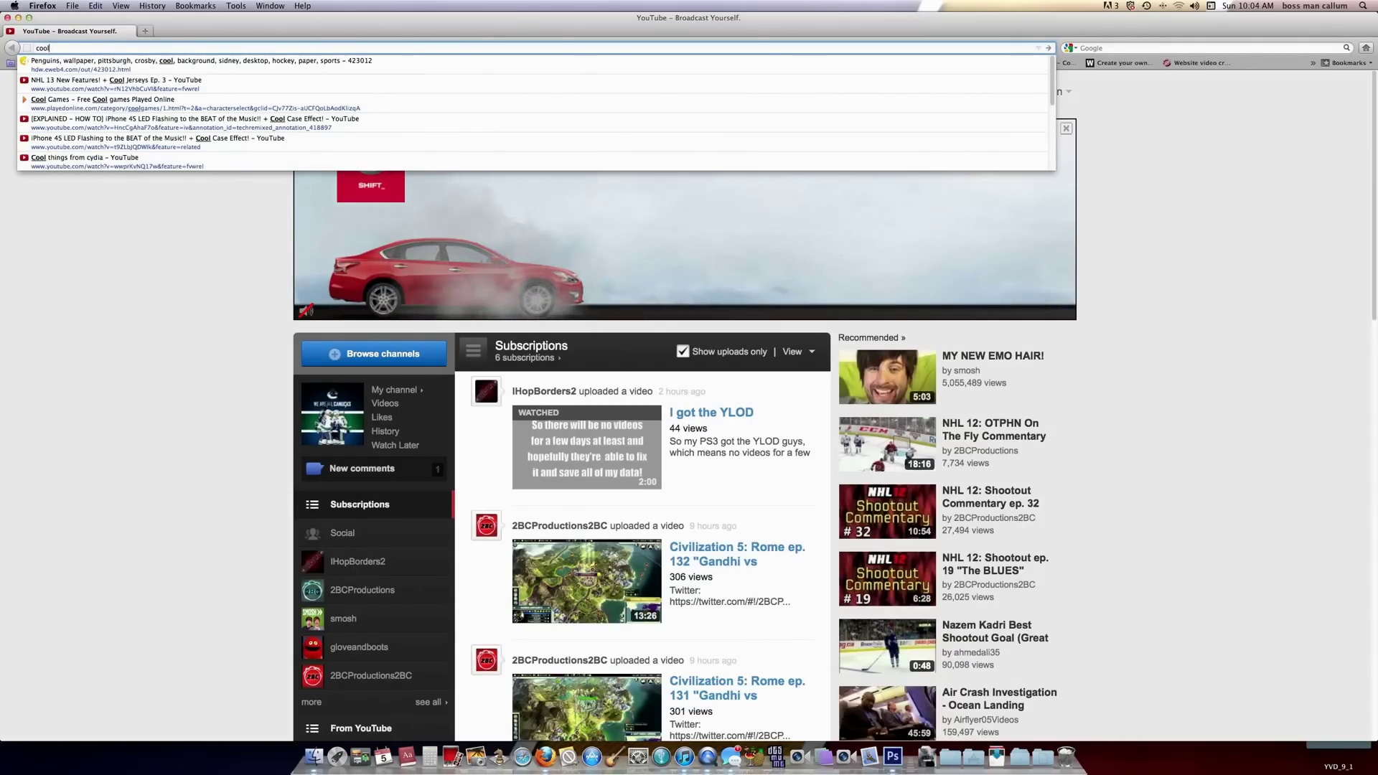
type("rom")
type("s")
key("Return")
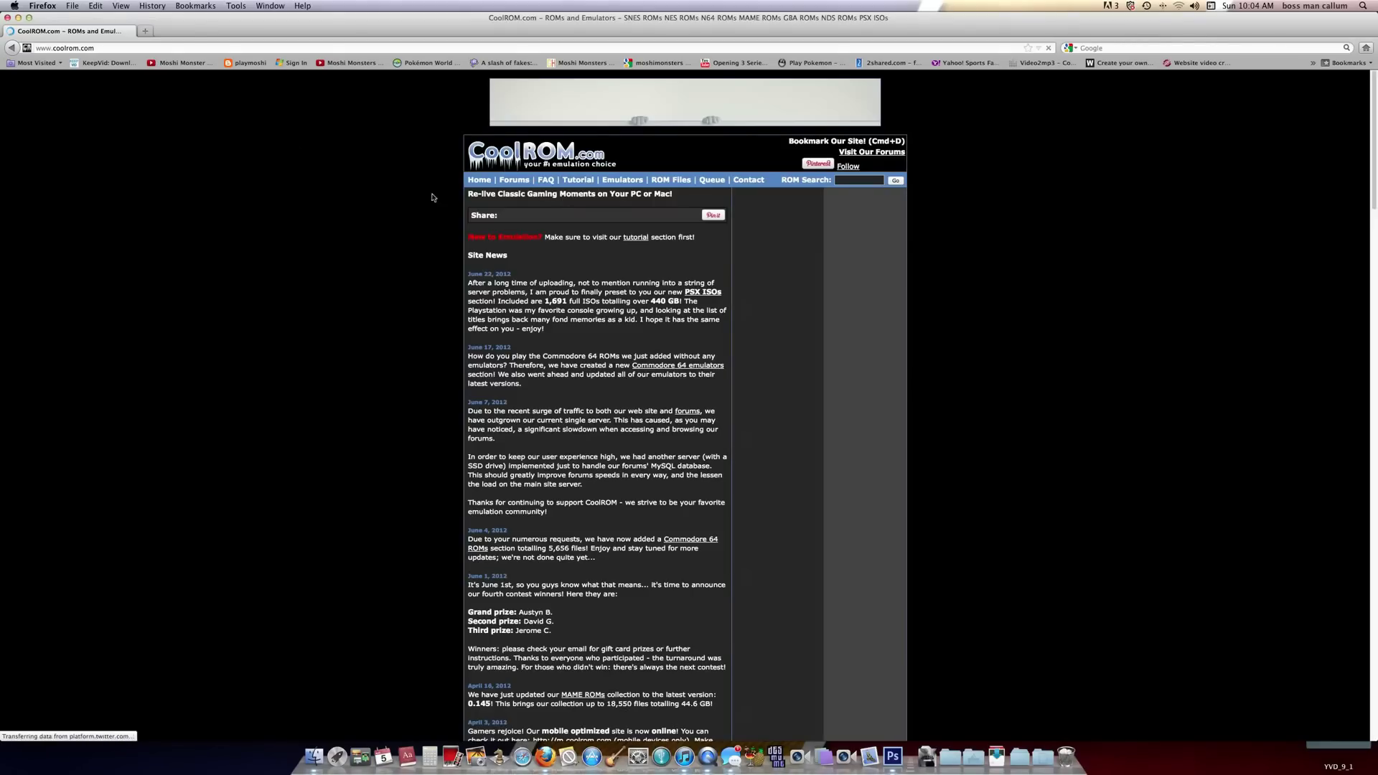
scroll(609, 363, "down", 10)
scroll(609, 363, "up", 8)
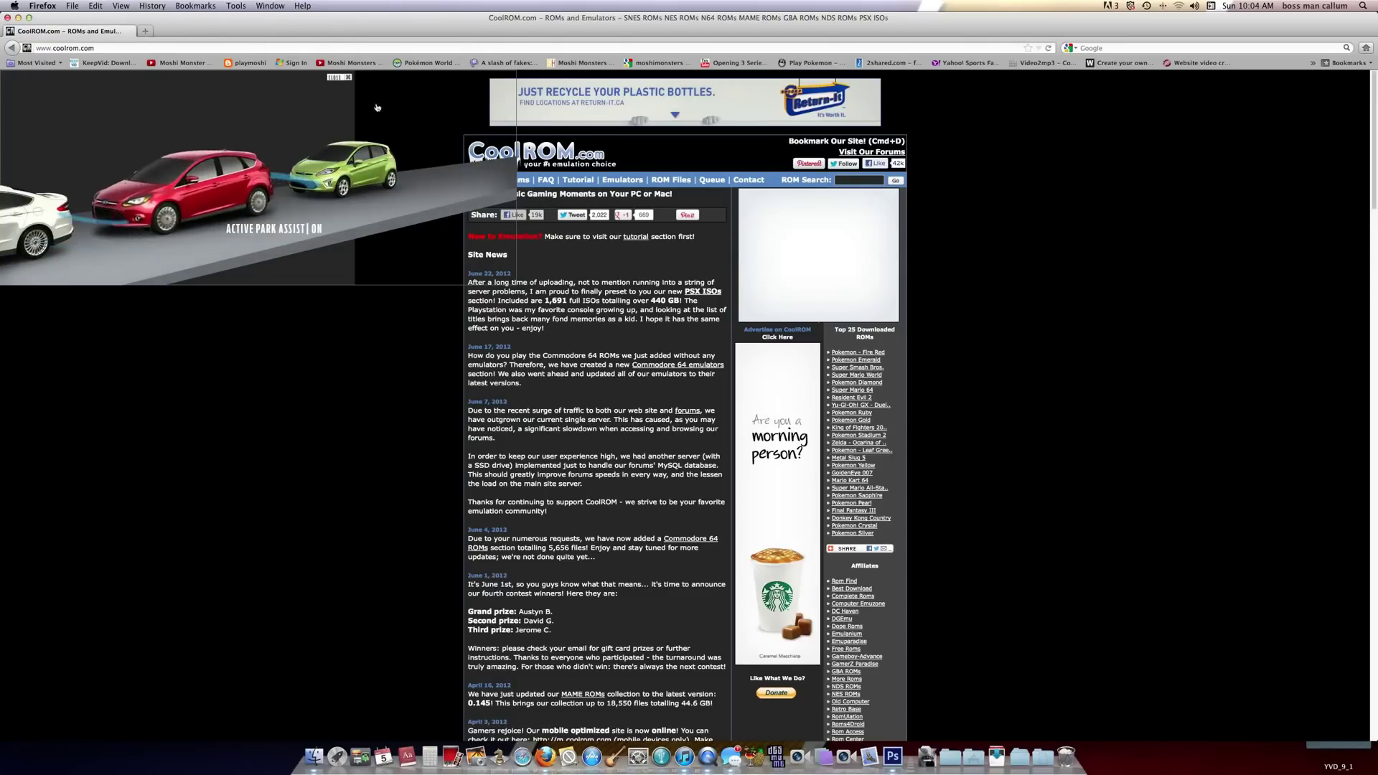
- Collapse the ad, search CoolROM for 'pokemon', and open the Pokemon Pearl page
left_click(349, 78)
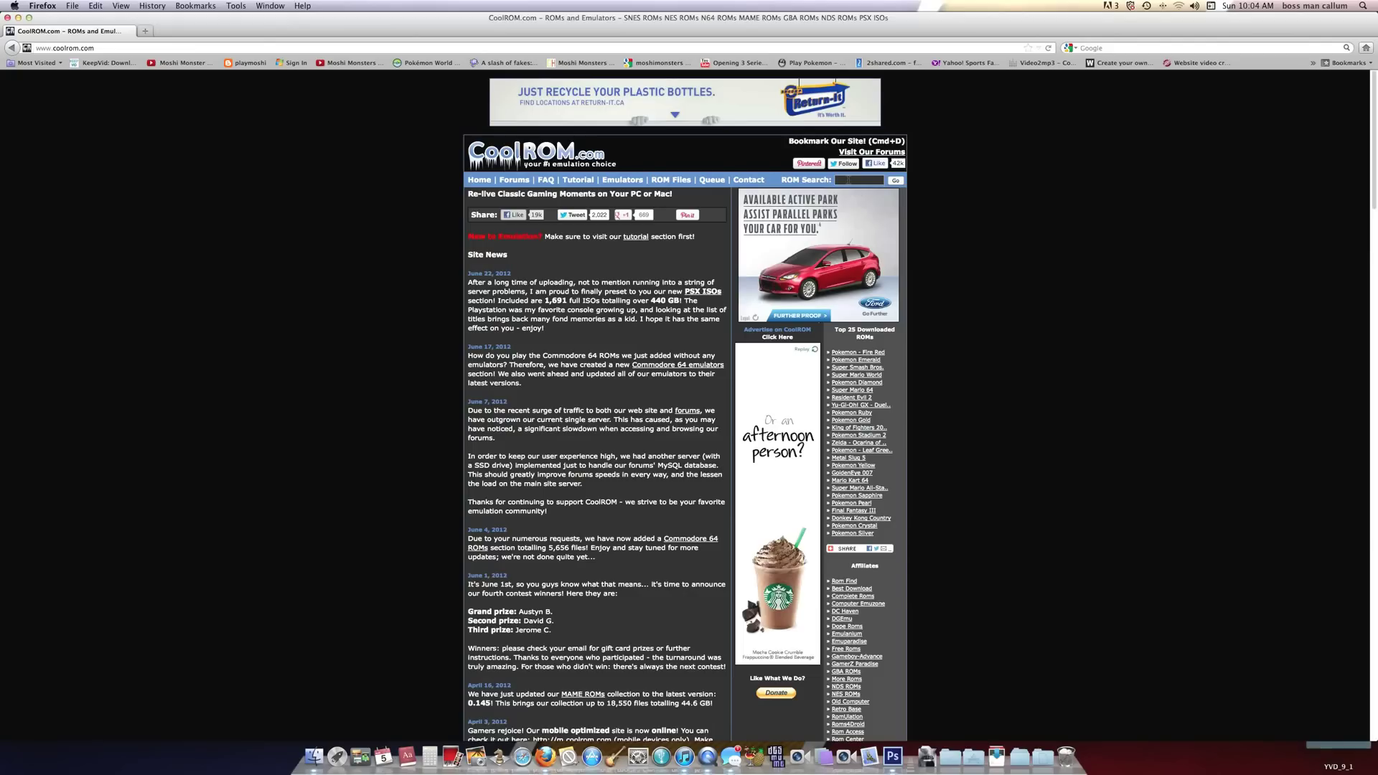
type("pokemon")
key("Return")
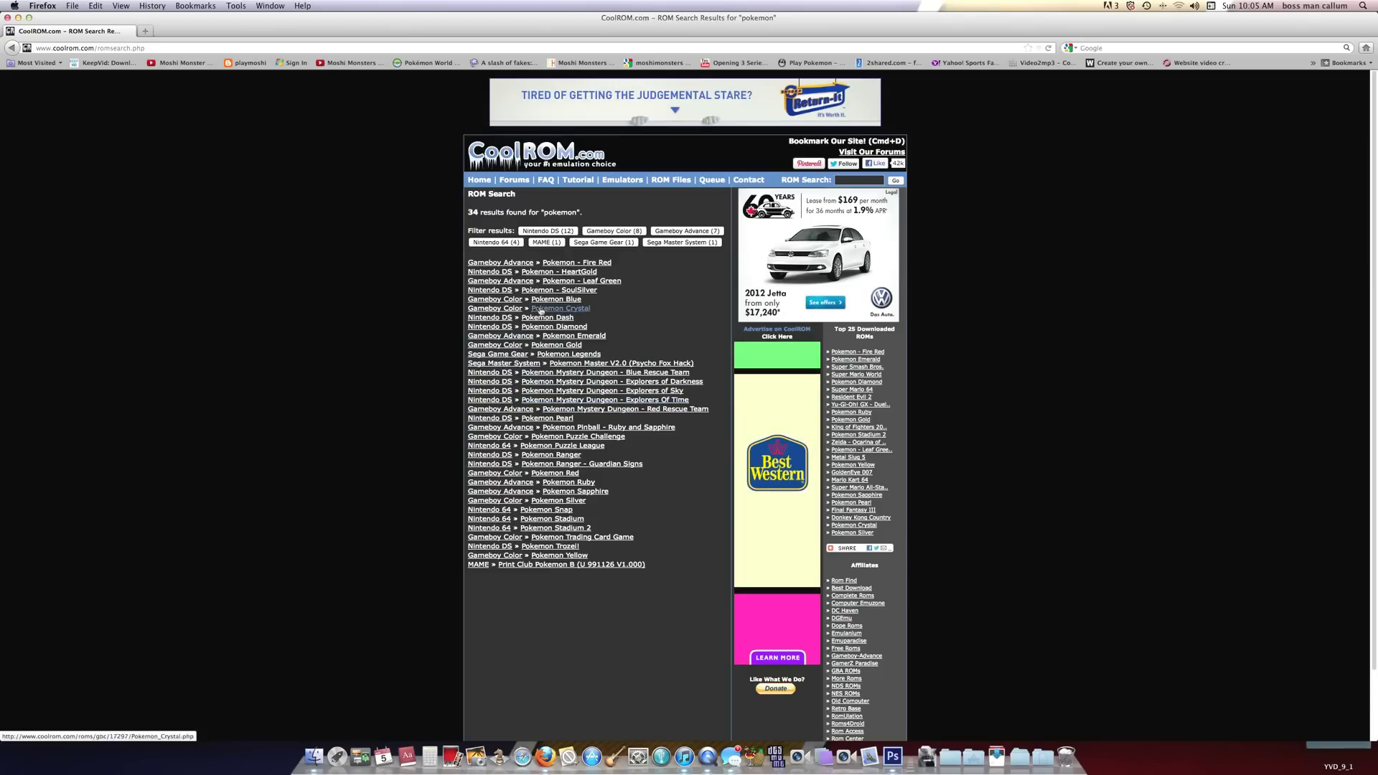
left_click(547, 419)
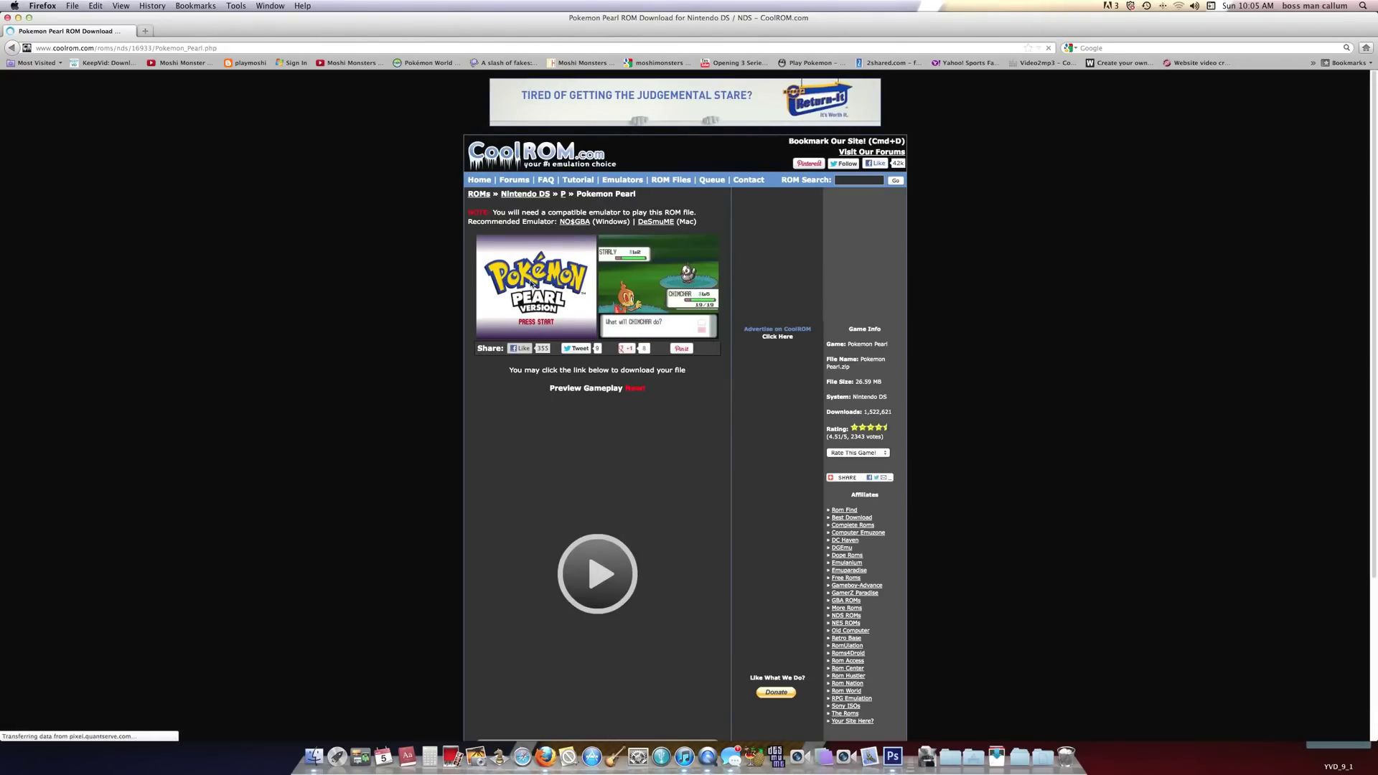
- Start the Pokemon Pearl ROM download from its CoolROM page
left_click_drag(412, 270, 735, 281)
left_click(736, 282)
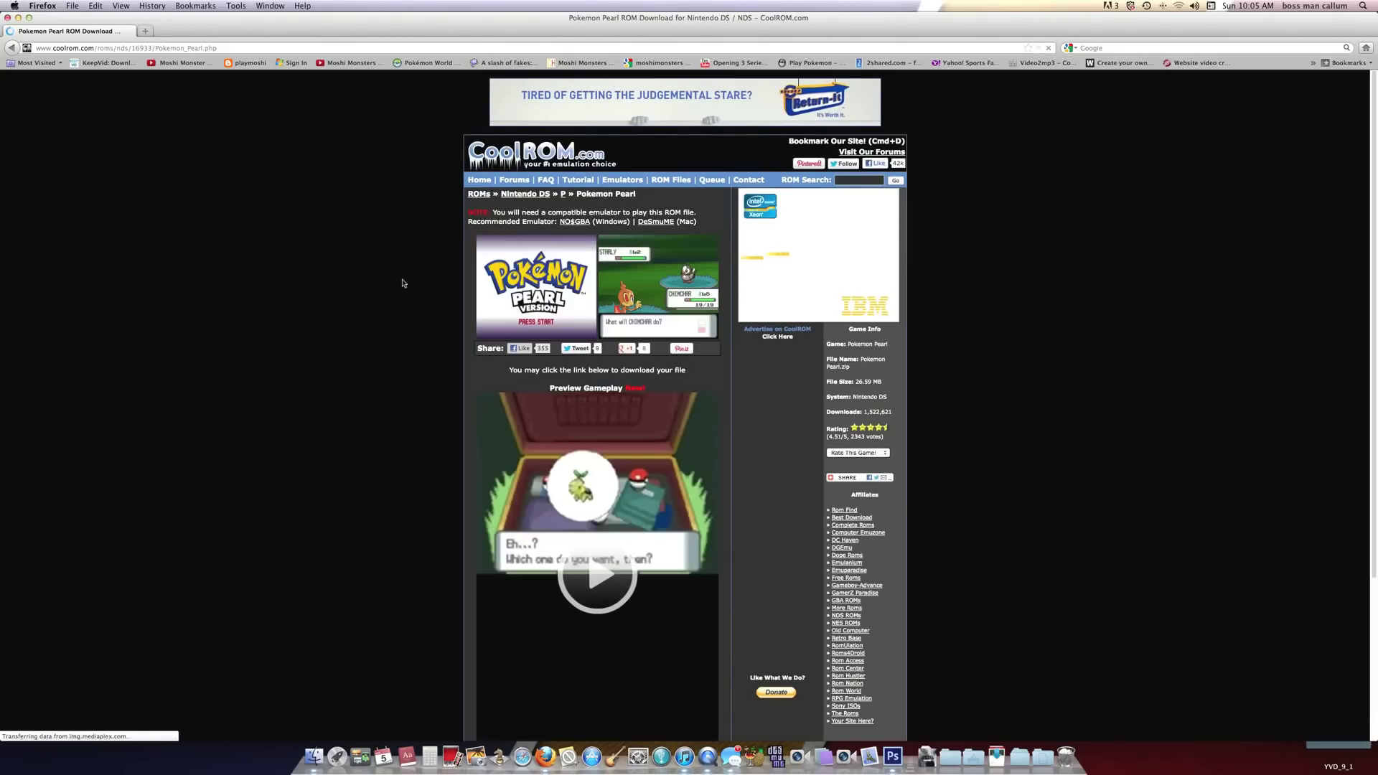
scroll(888, 514, "down", 5)
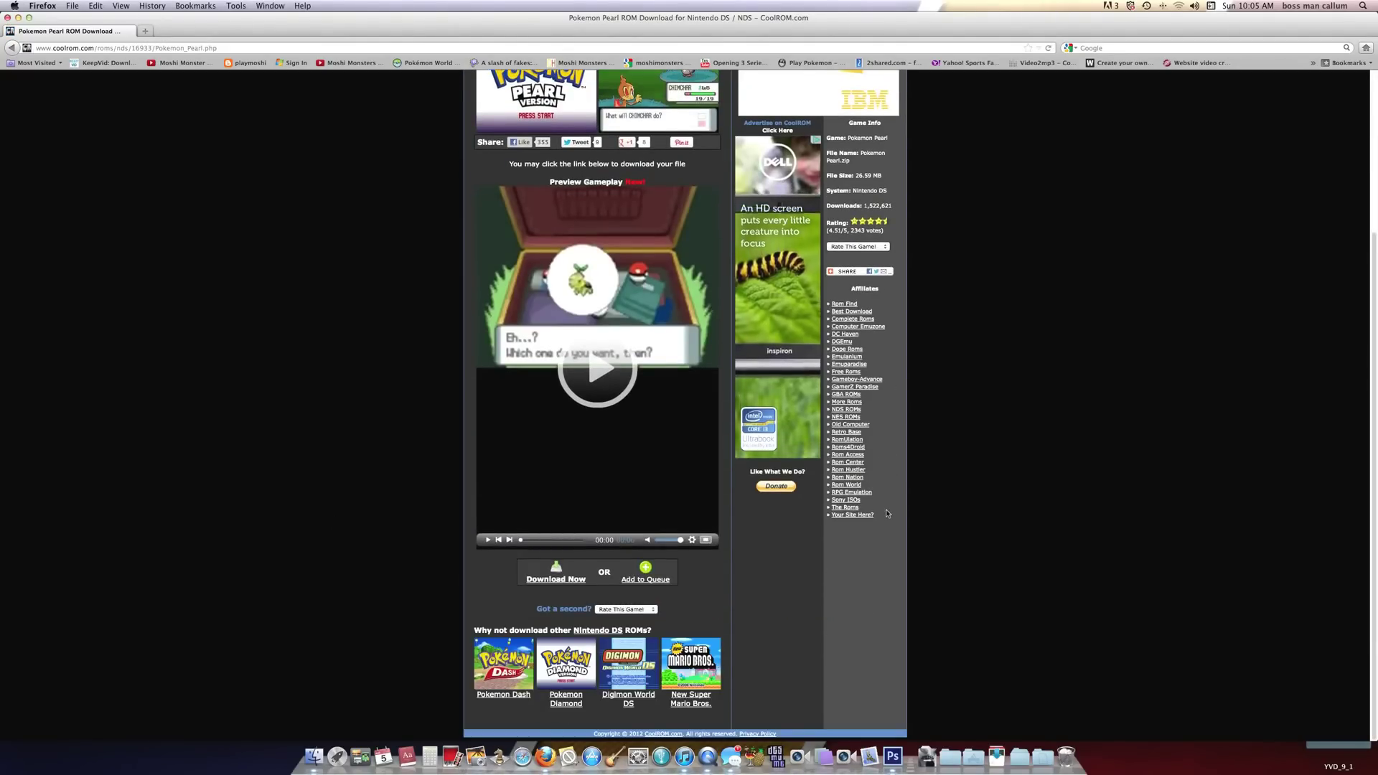
left_click(547, 576)
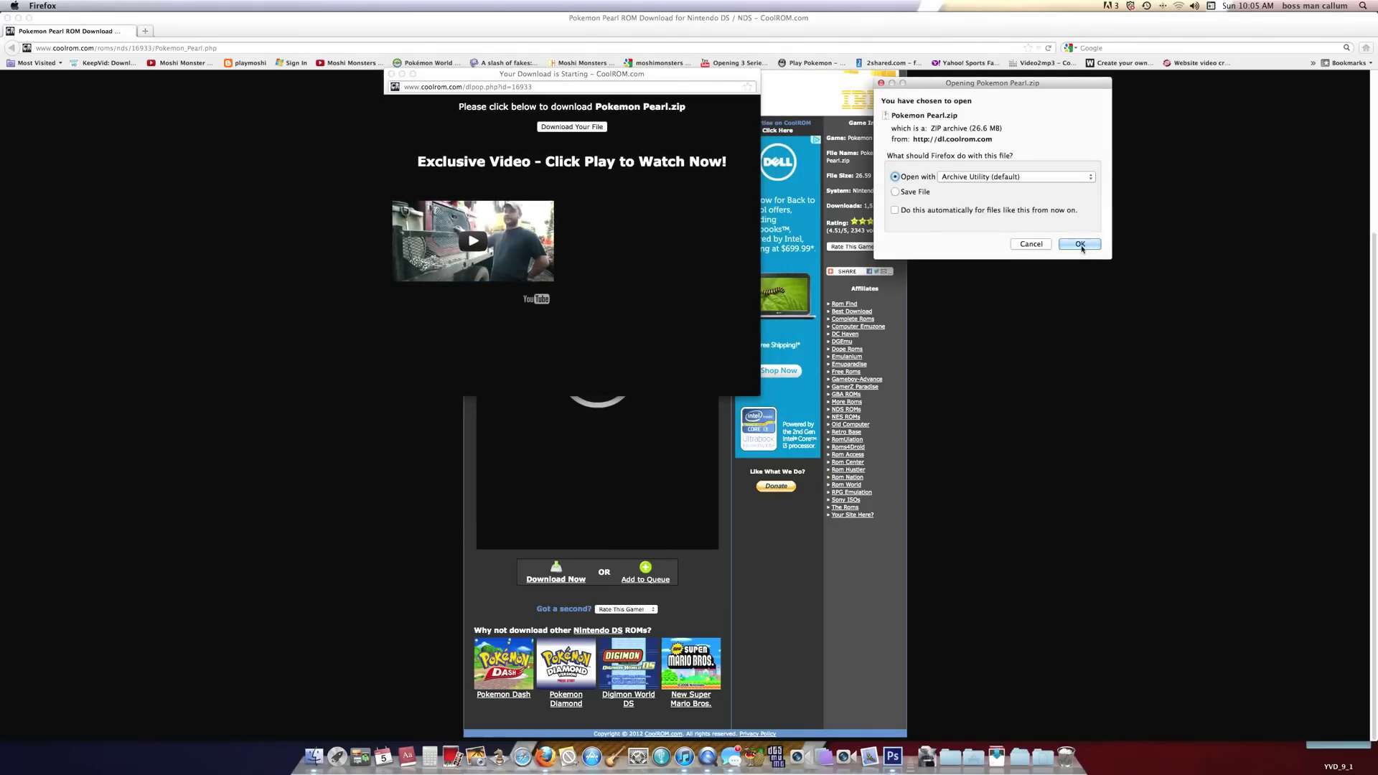
- Open Pokemon Pearl.zip with Archive Utility, remove the old desmume download entry, and close the popup
left_click(1080, 245)
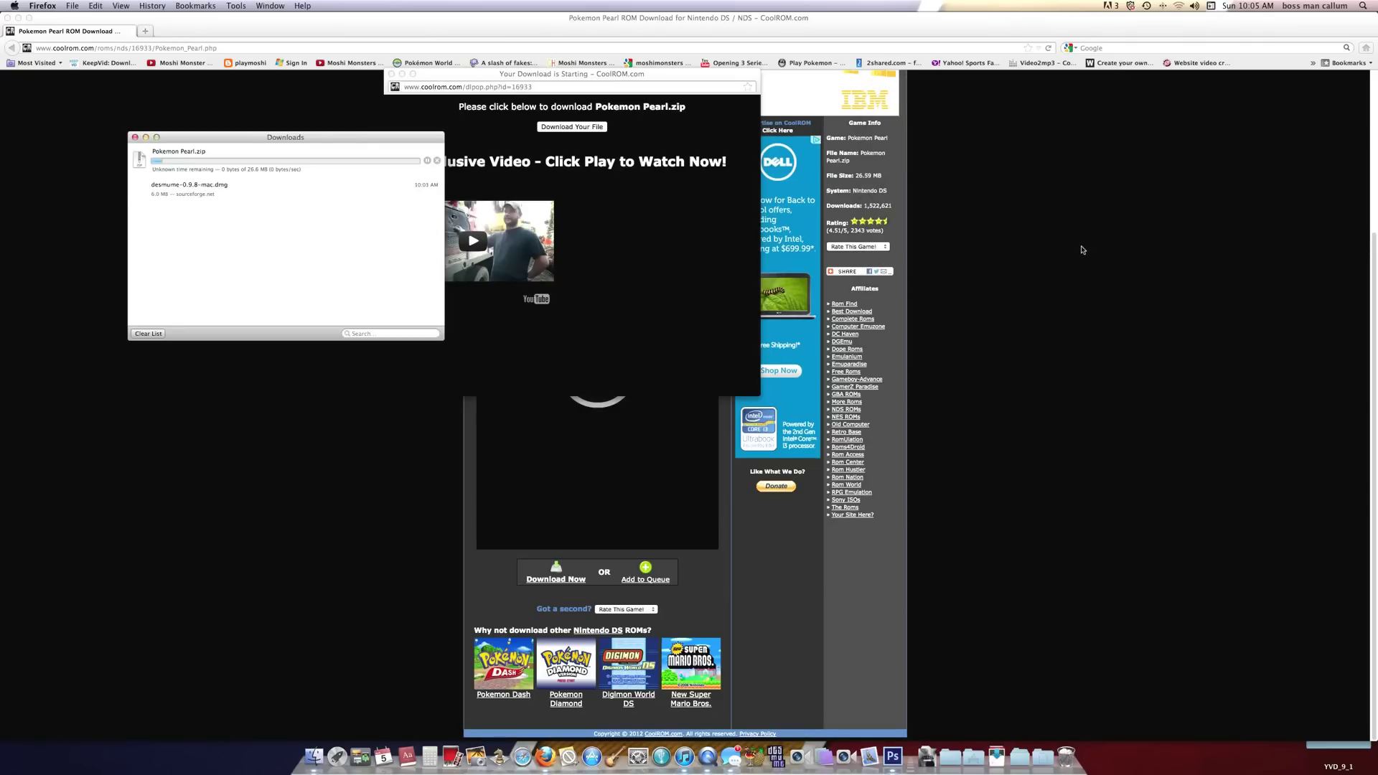
left_click(340, 203)
key("BackSpace")
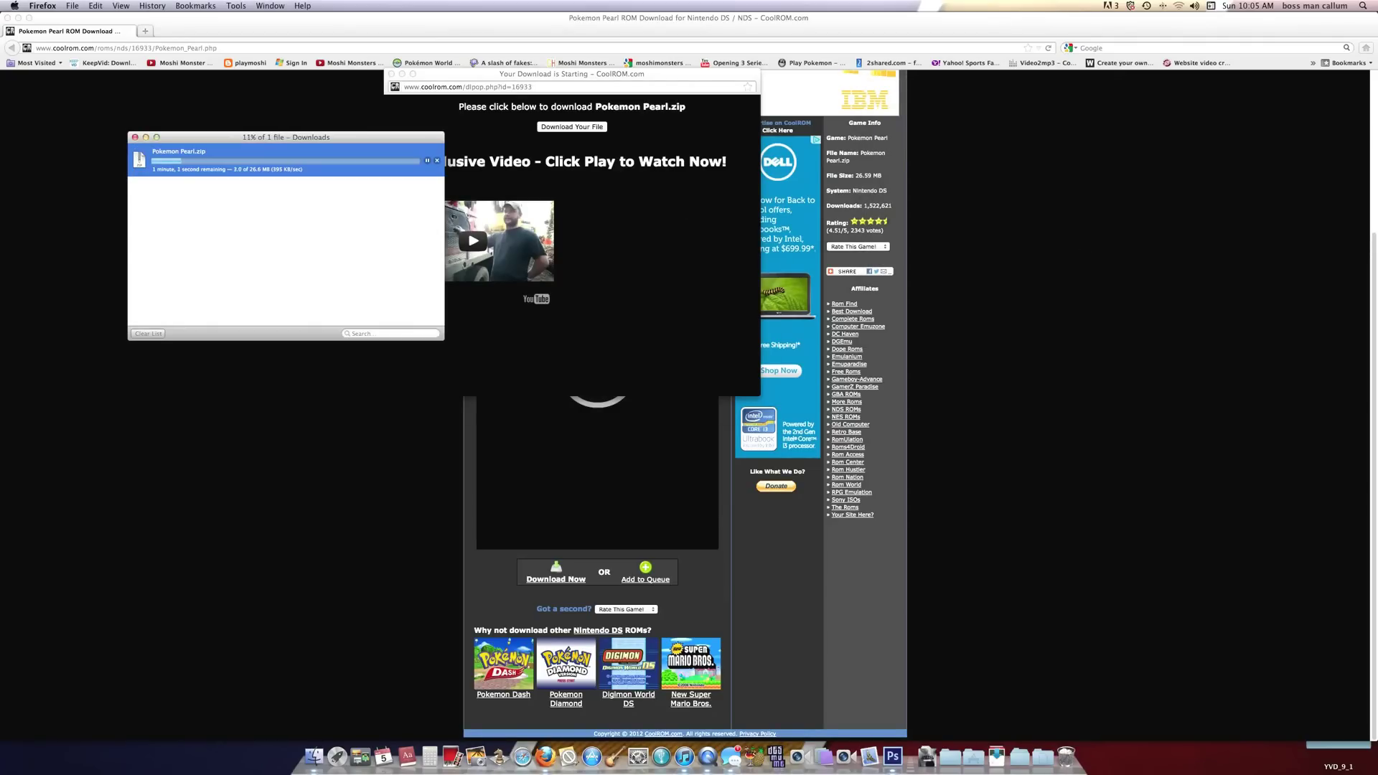
left_click(392, 75)
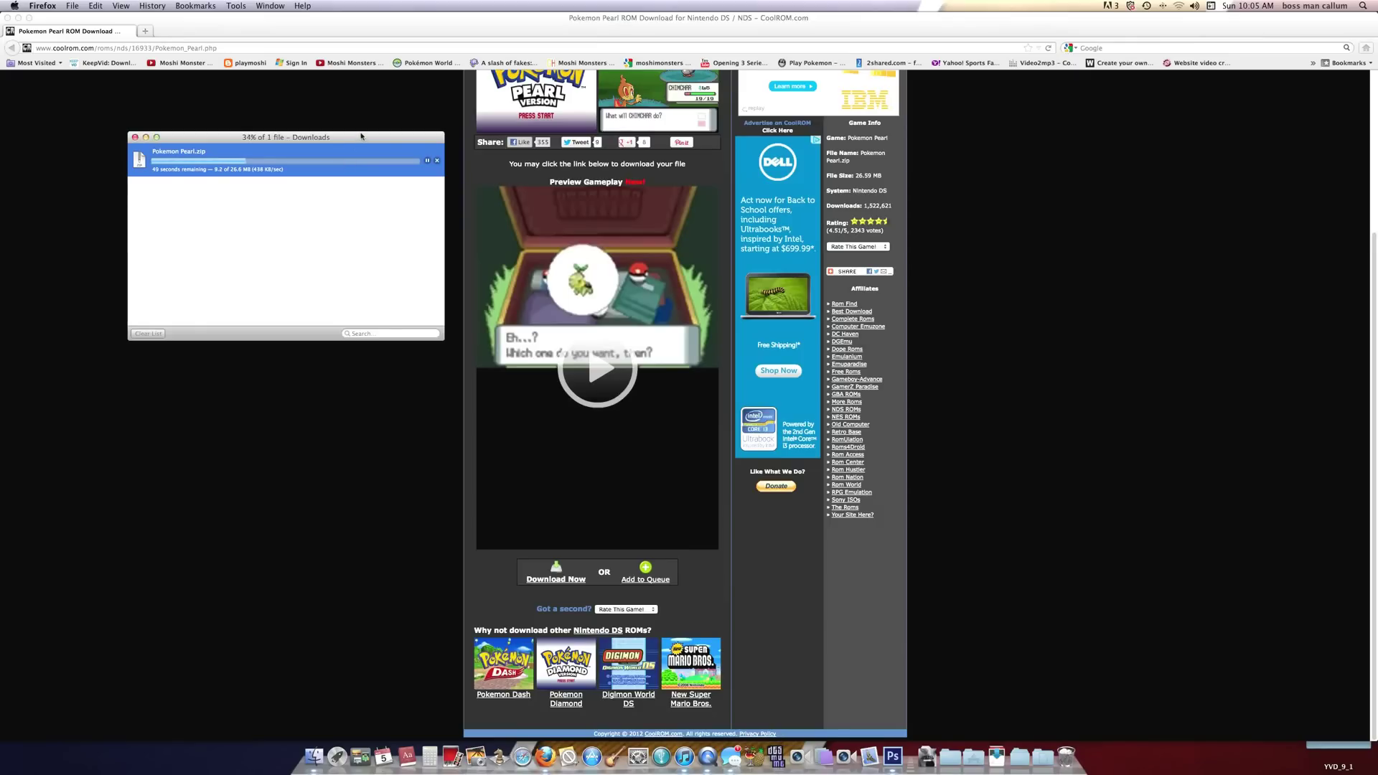
mouse_move(361, 136)
left_mouse_down()
mouse_move(489, 195)
mouse_move(427, 304)
mouse_move(390, 236)
mouse_move(385, 296)
left_mouse_up()
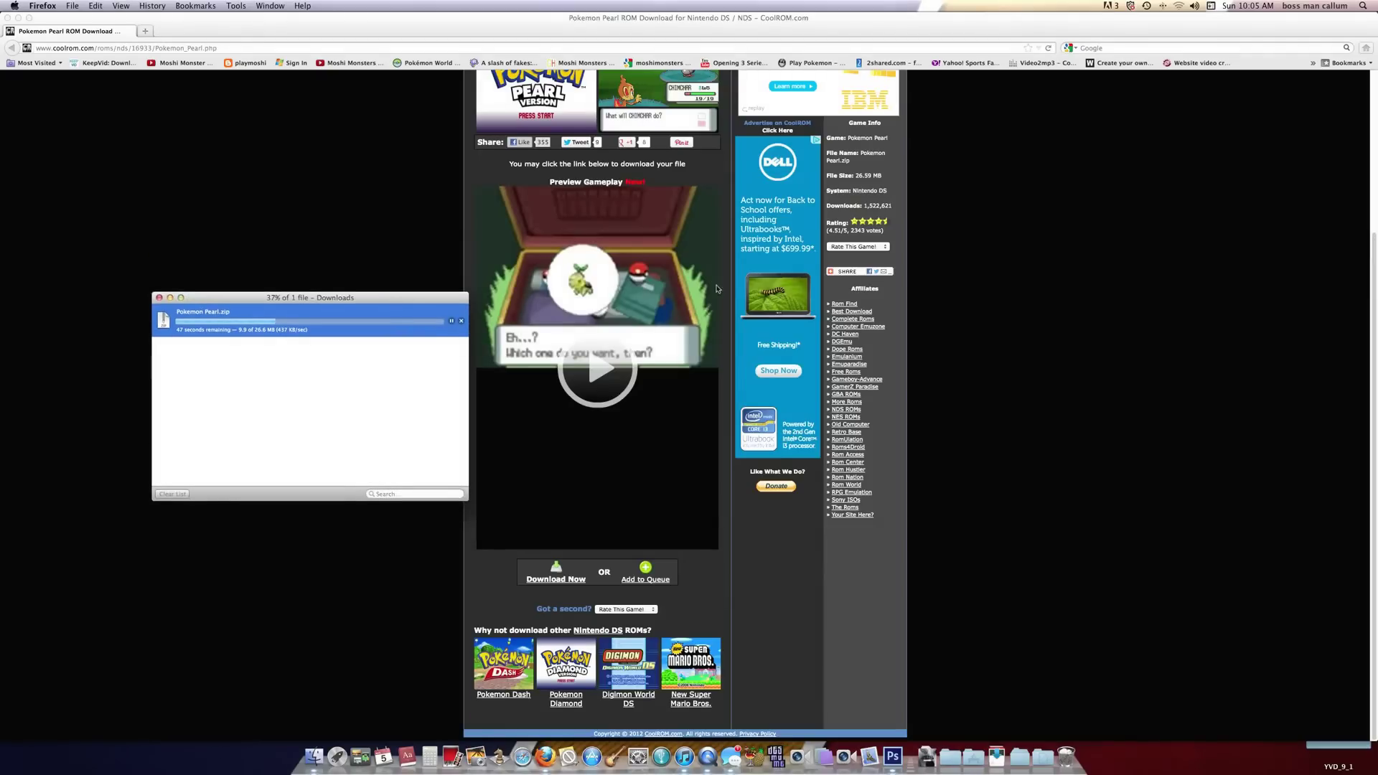
scroll(716, 289, "up", 5)
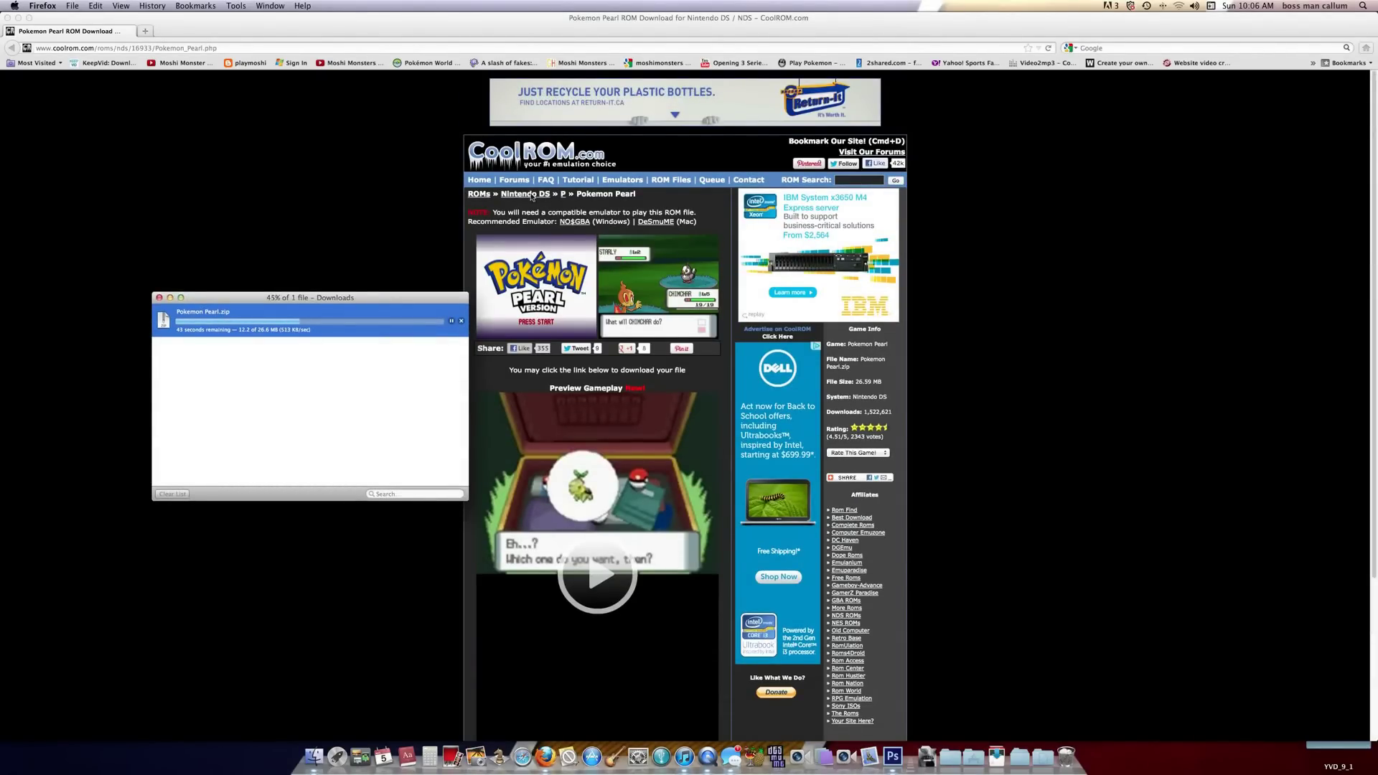
- Start the New Super Mario Bros. ROM download from CoolROM
scroll(780, 386, "down", 5)
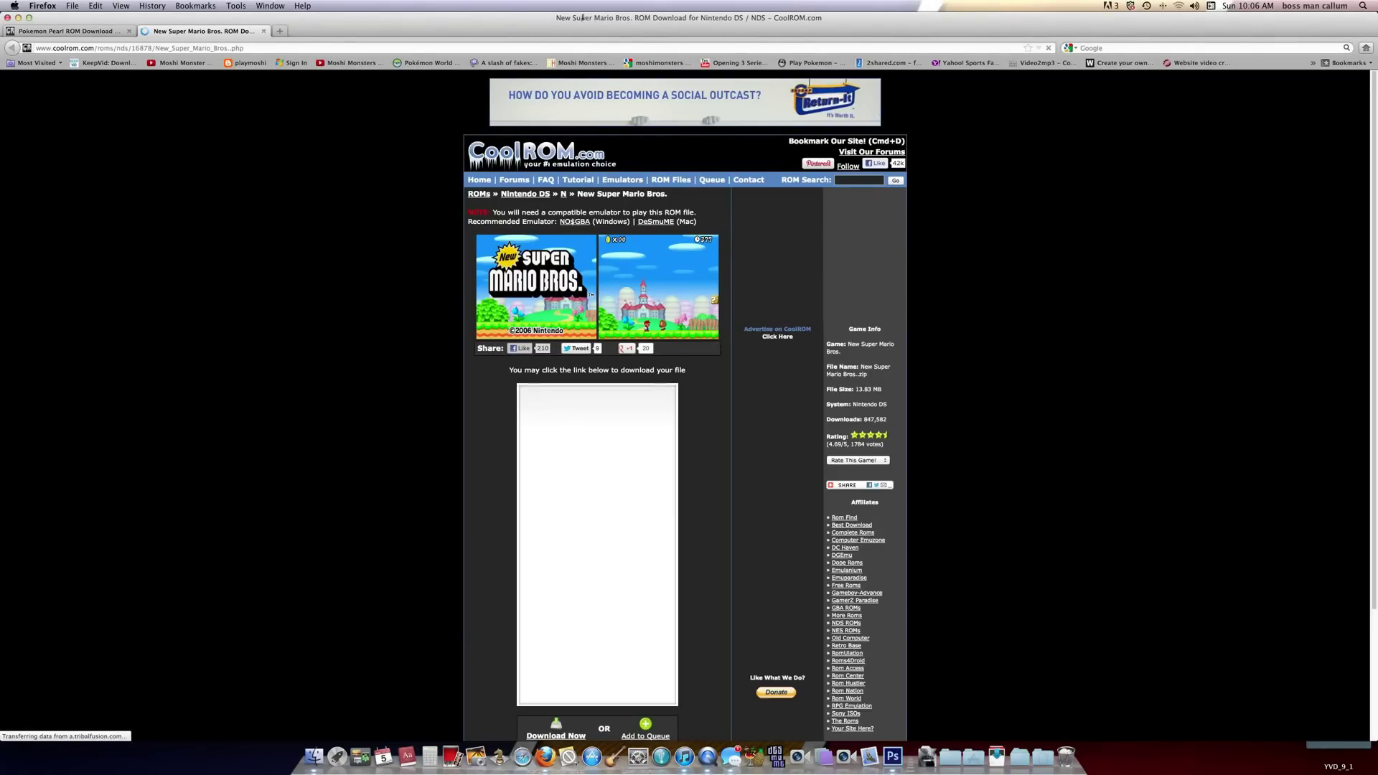
mouse_move(582, 17)
left_mouse_down()
mouse_move(581, 477)
mouse_move(578, 25)
left_mouse_up()
scroll(563, 359, "down", 5)
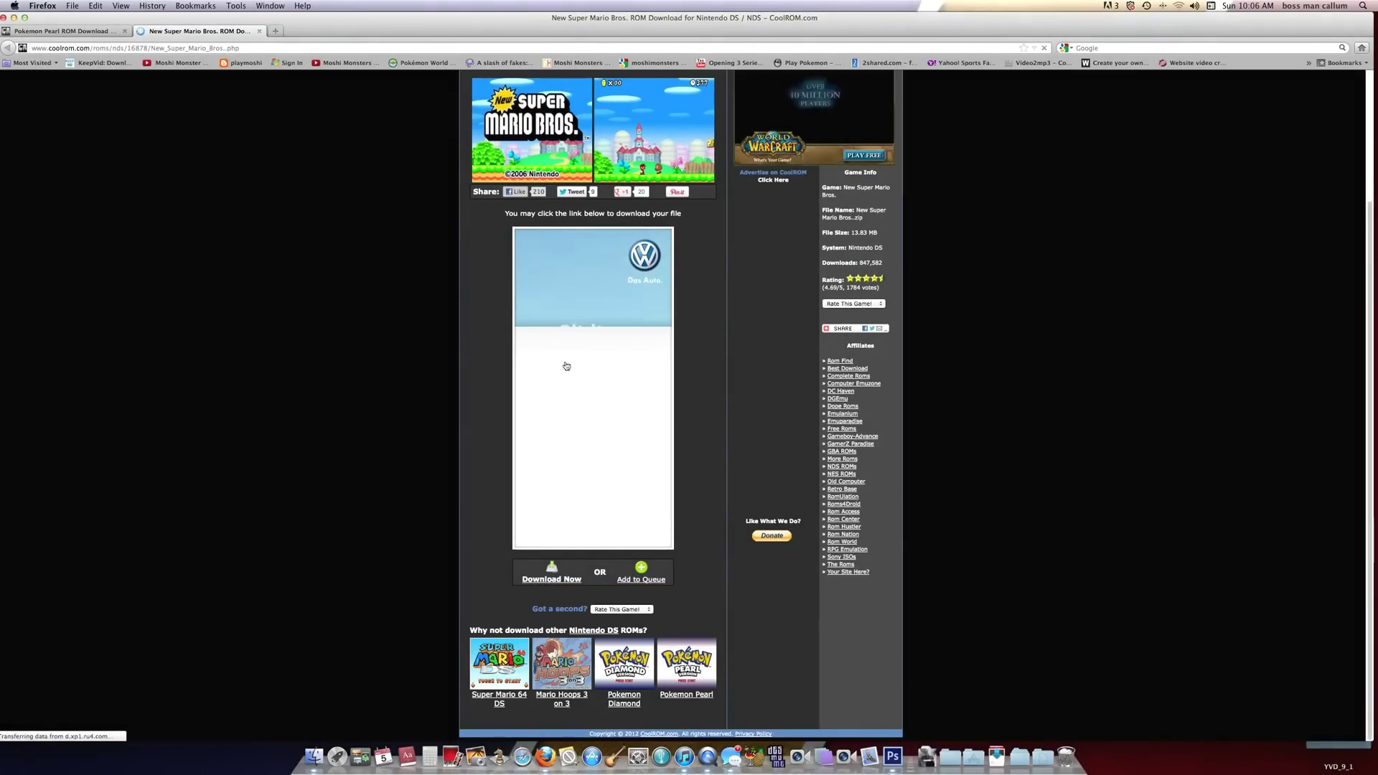
left_click(559, 571)
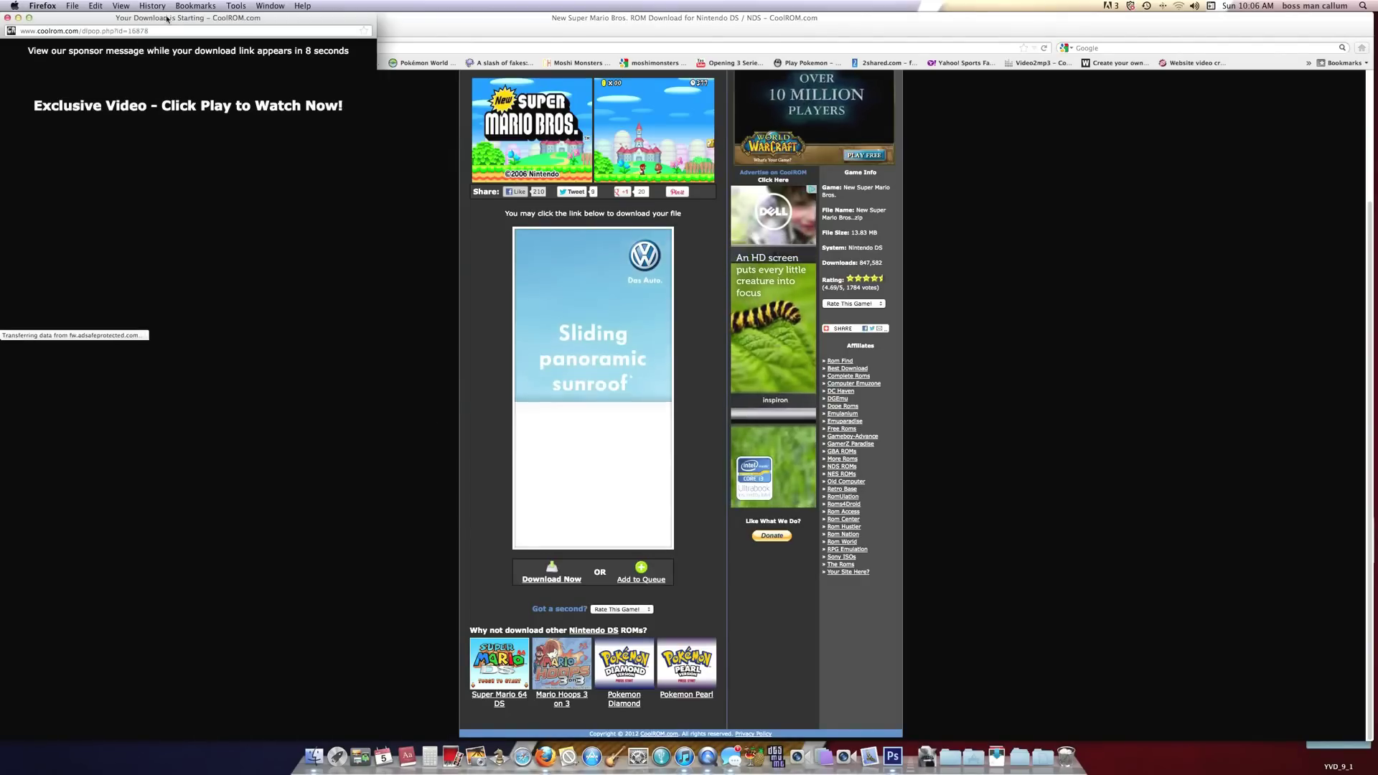
- Move the download popup to the centre-right and minimize the main Firefox window
left_click_drag(167, 19, 490, 77)
left_click_drag(604, 20, 694, 285)
left_click(113, 282)
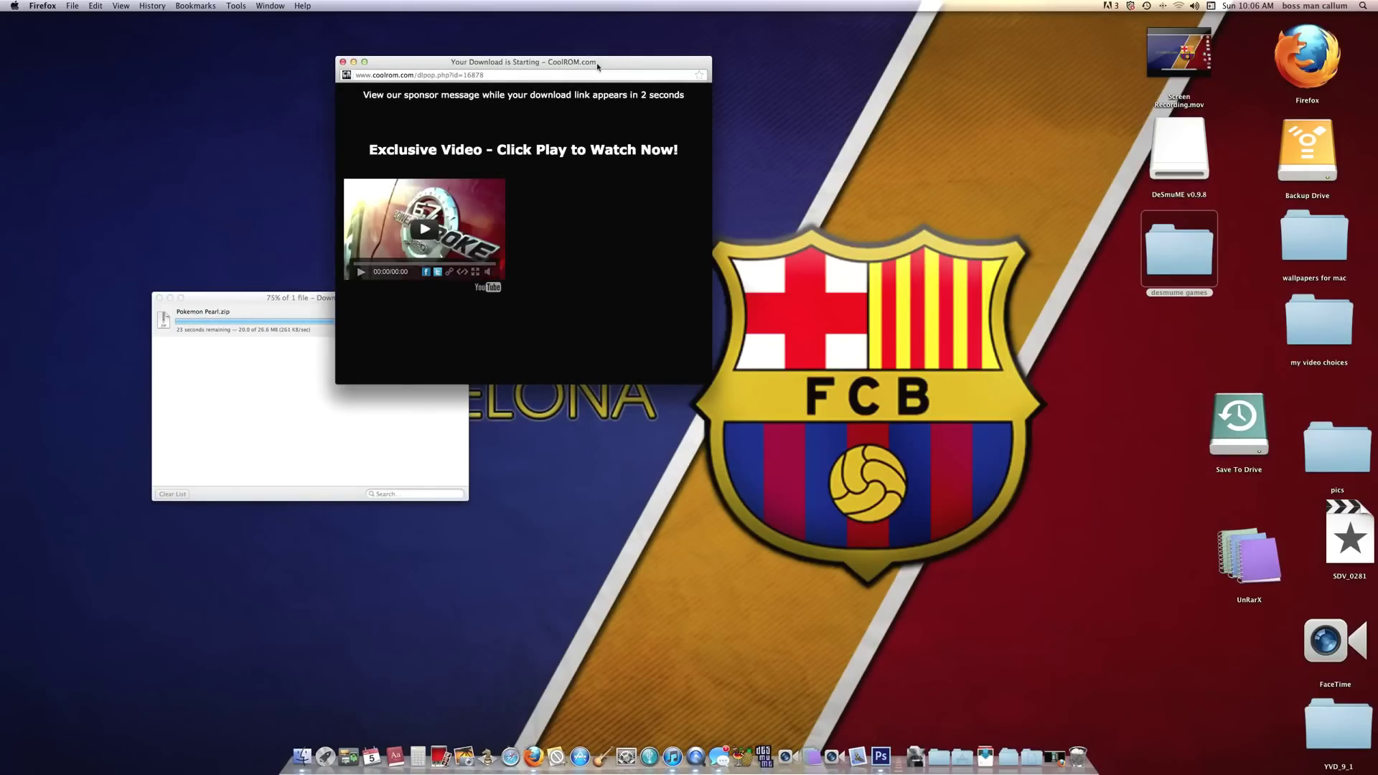
mouse_move(597, 64)
left_mouse_down()
mouse_move(967, 153)
mouse_move(944, 232)
left_mouse_up()
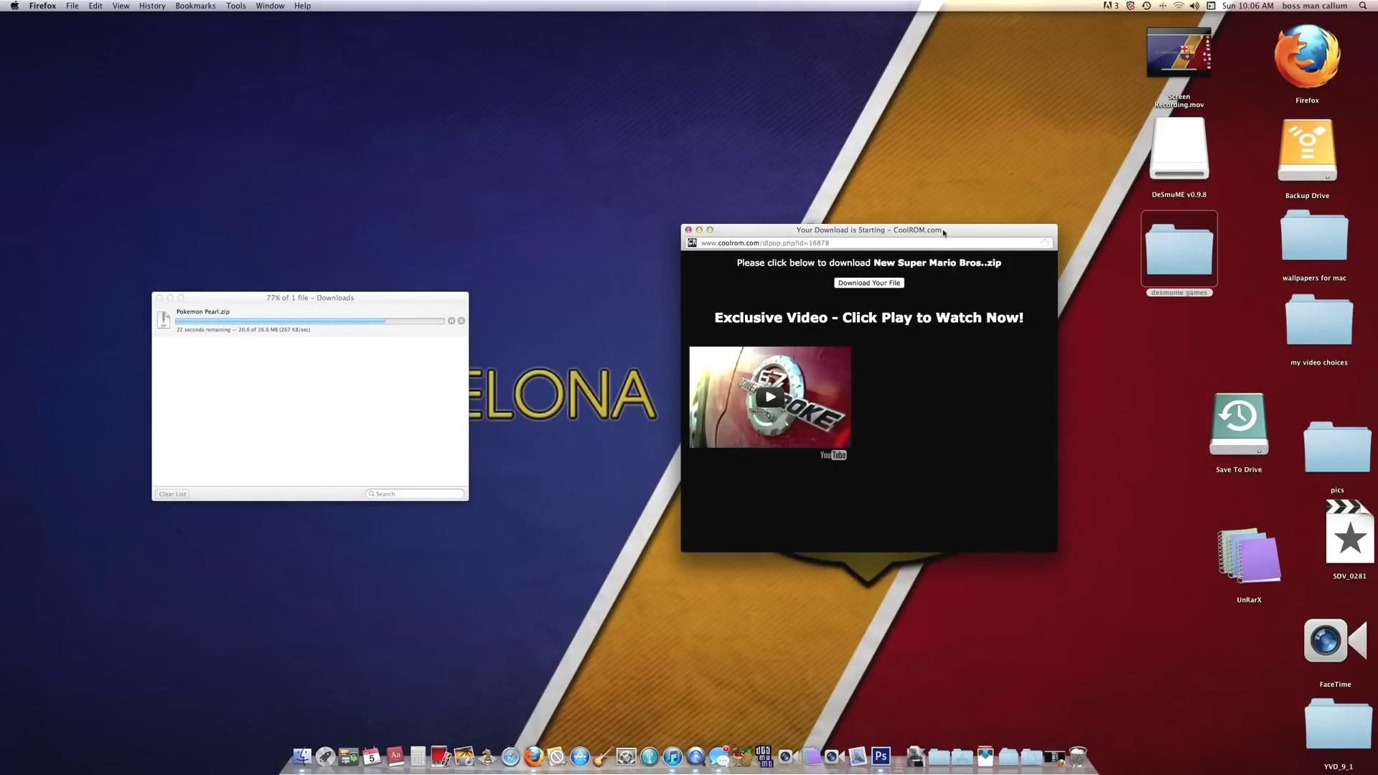
- Start downloading New Super Mario Bros..zip, set to open with Archive Utility, and move the popup aside
left_click(894, 282)
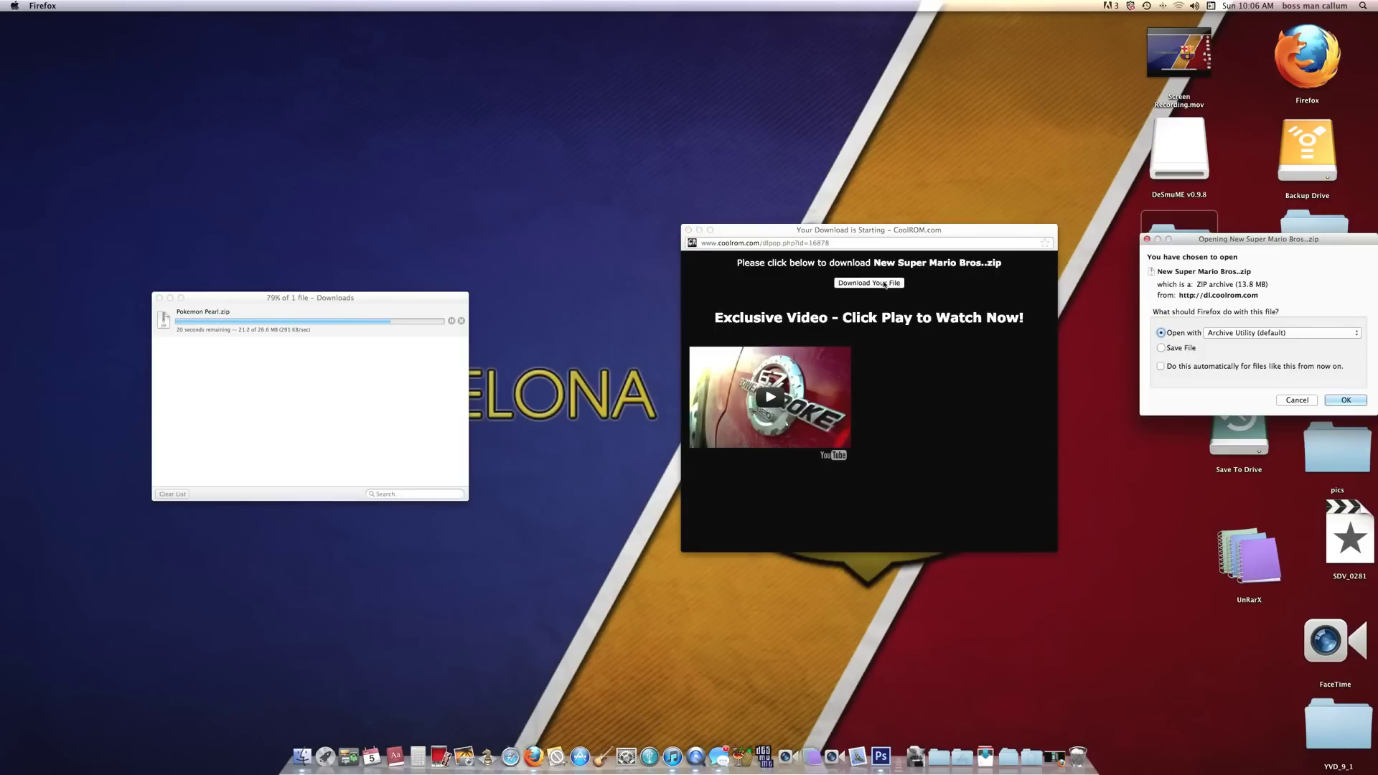
left_click(1344, 400)
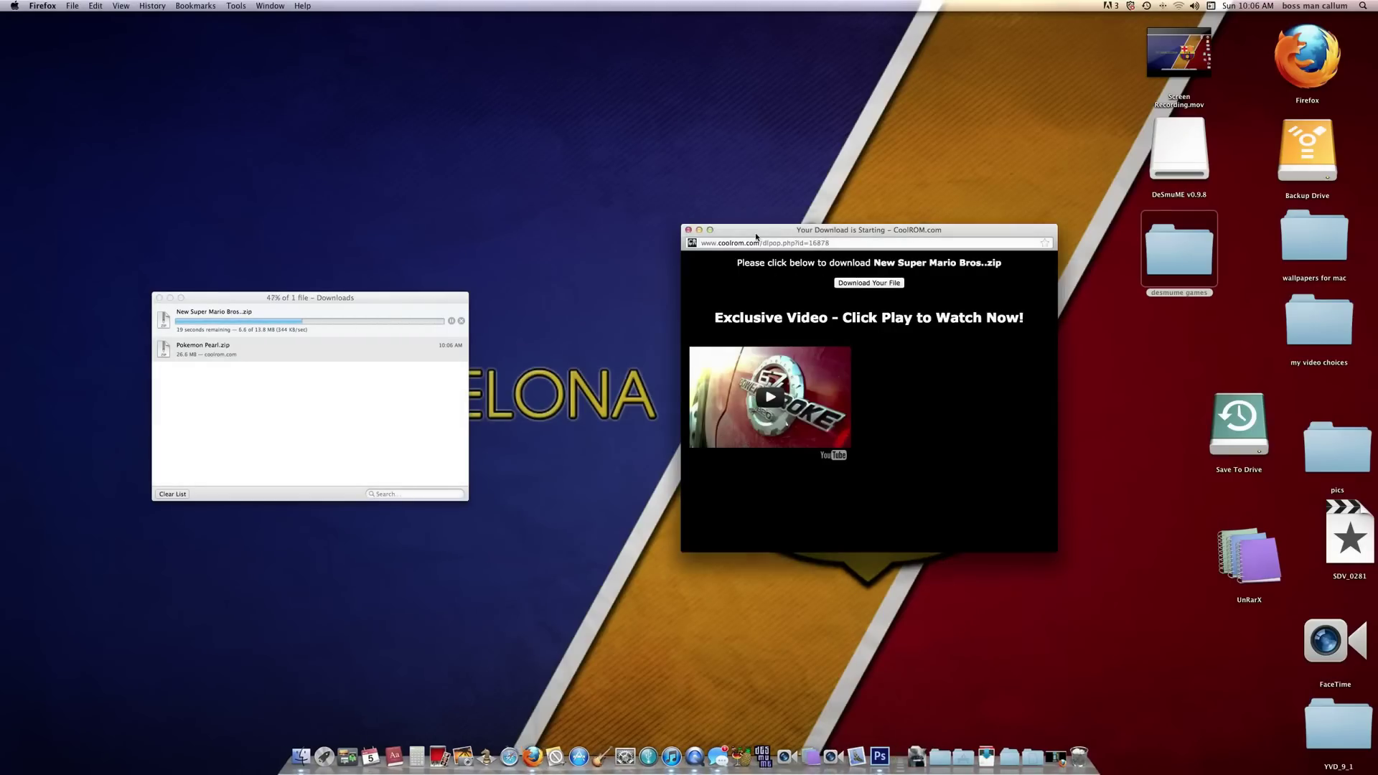
left_click_drag(746, 232, 886, 241)
- Close the CoolROM download popup
left_click(827, 237)
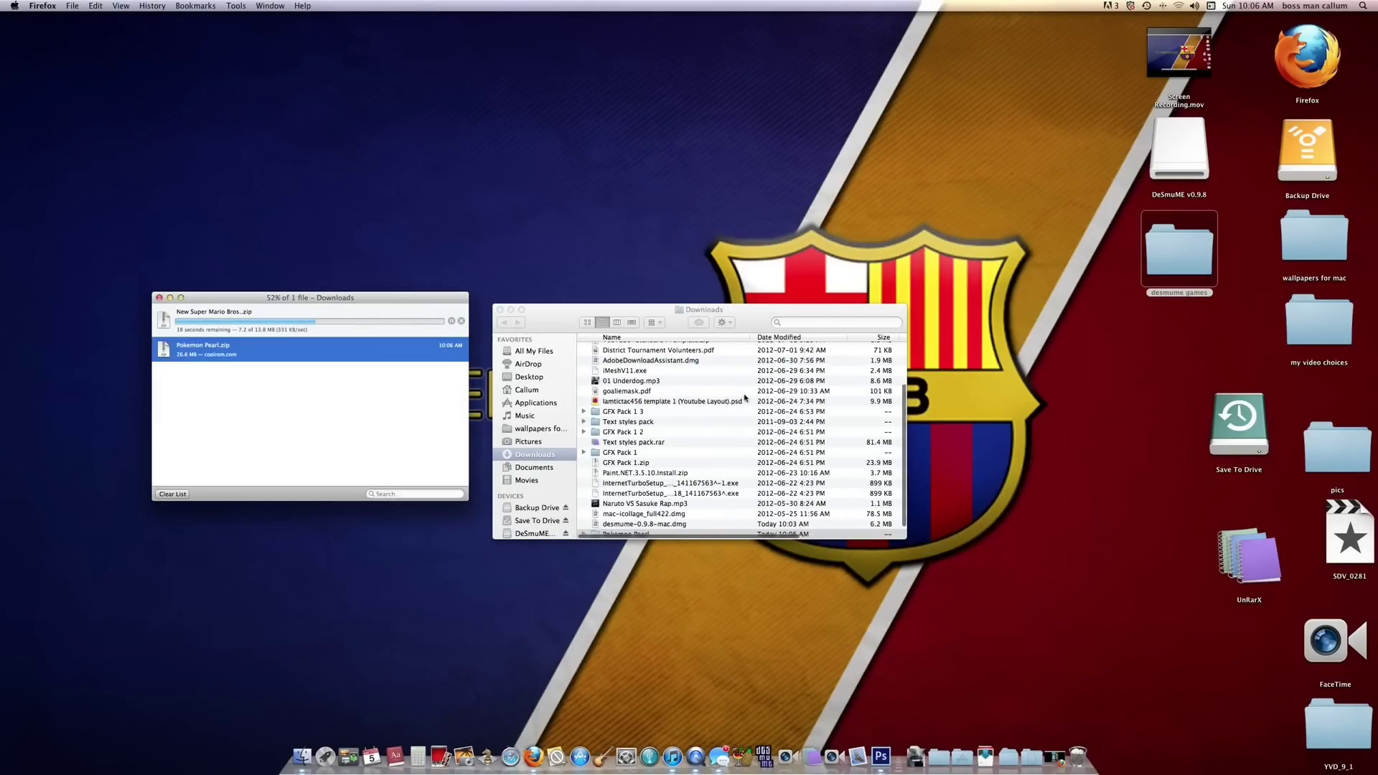
scroll(739, 397, "up", 3)
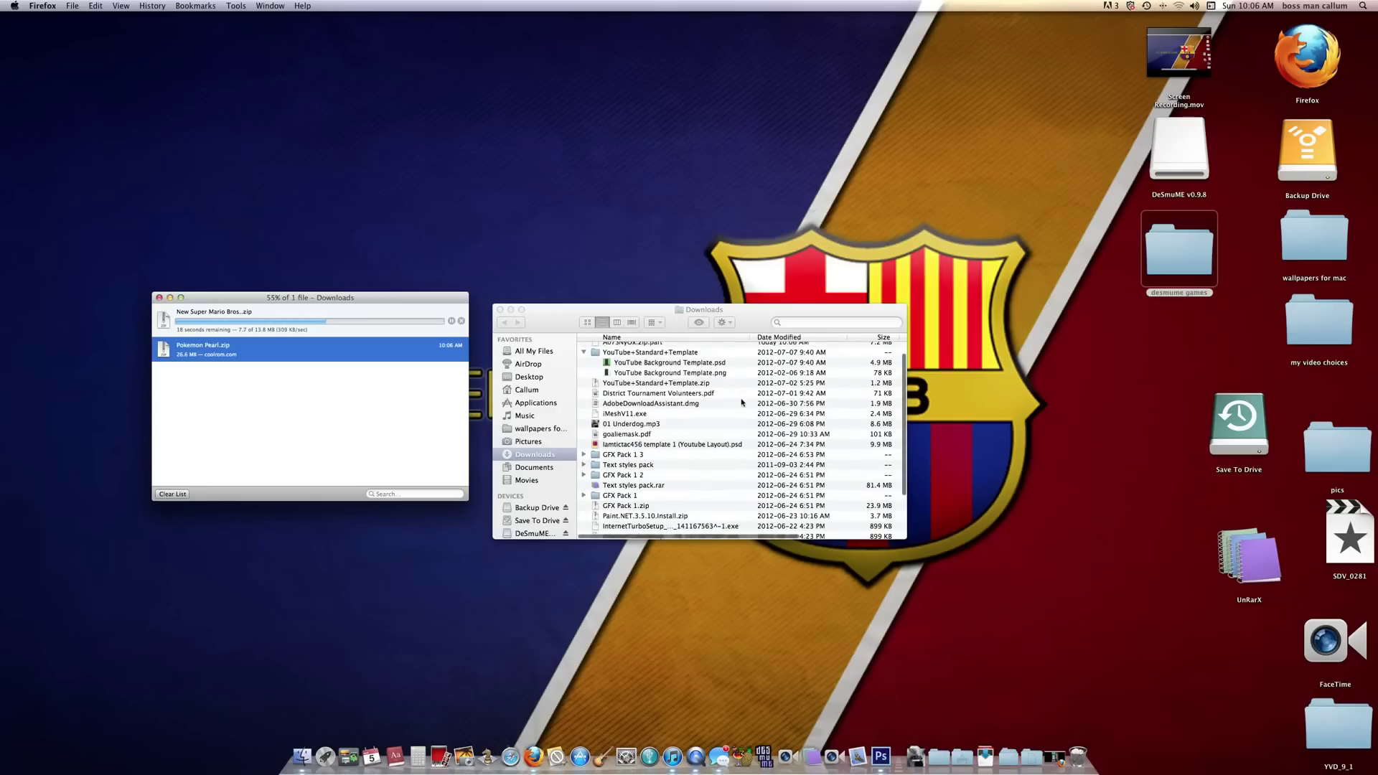
scroll(746, 425, "up", 2)
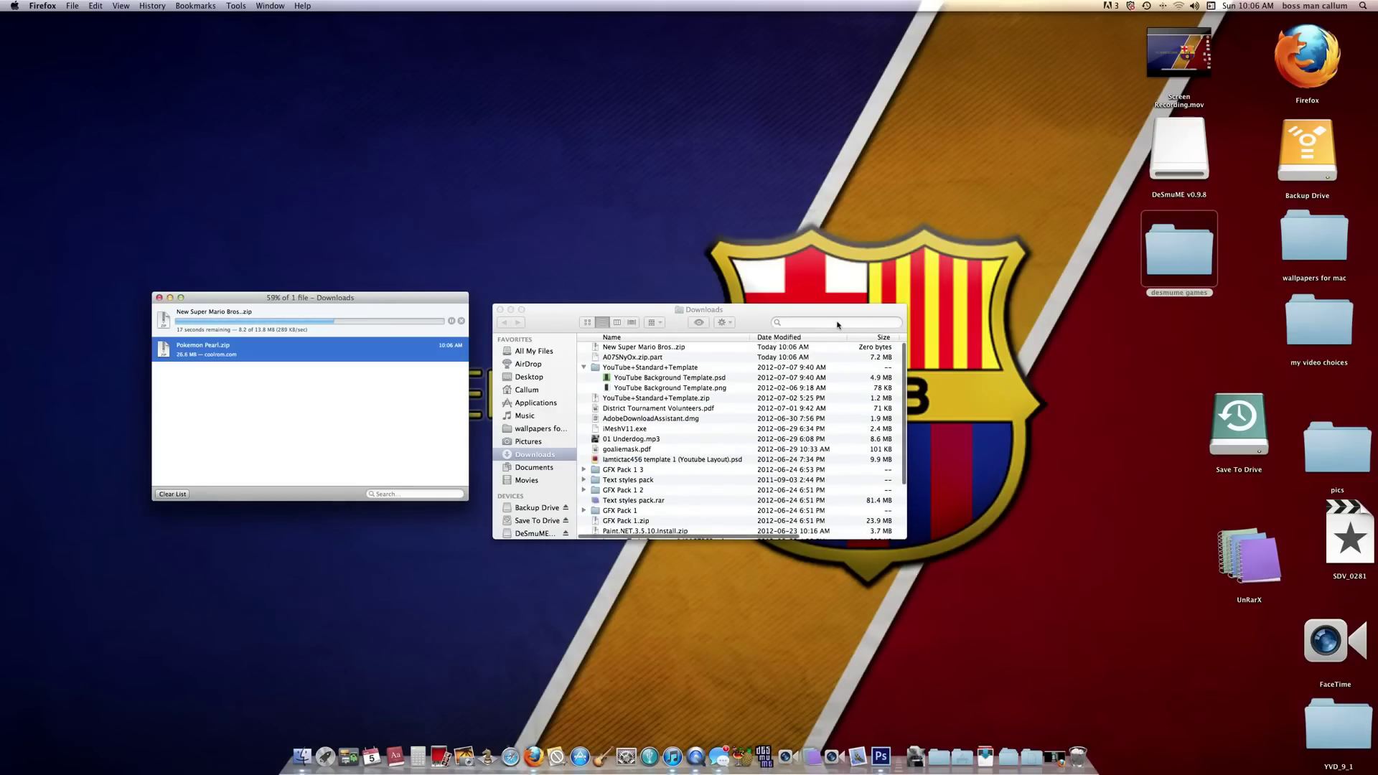
- Search Finder for the Pokemon Pearl file, clear the search, and close the search window
left_click(835, 322)
type("pokem")
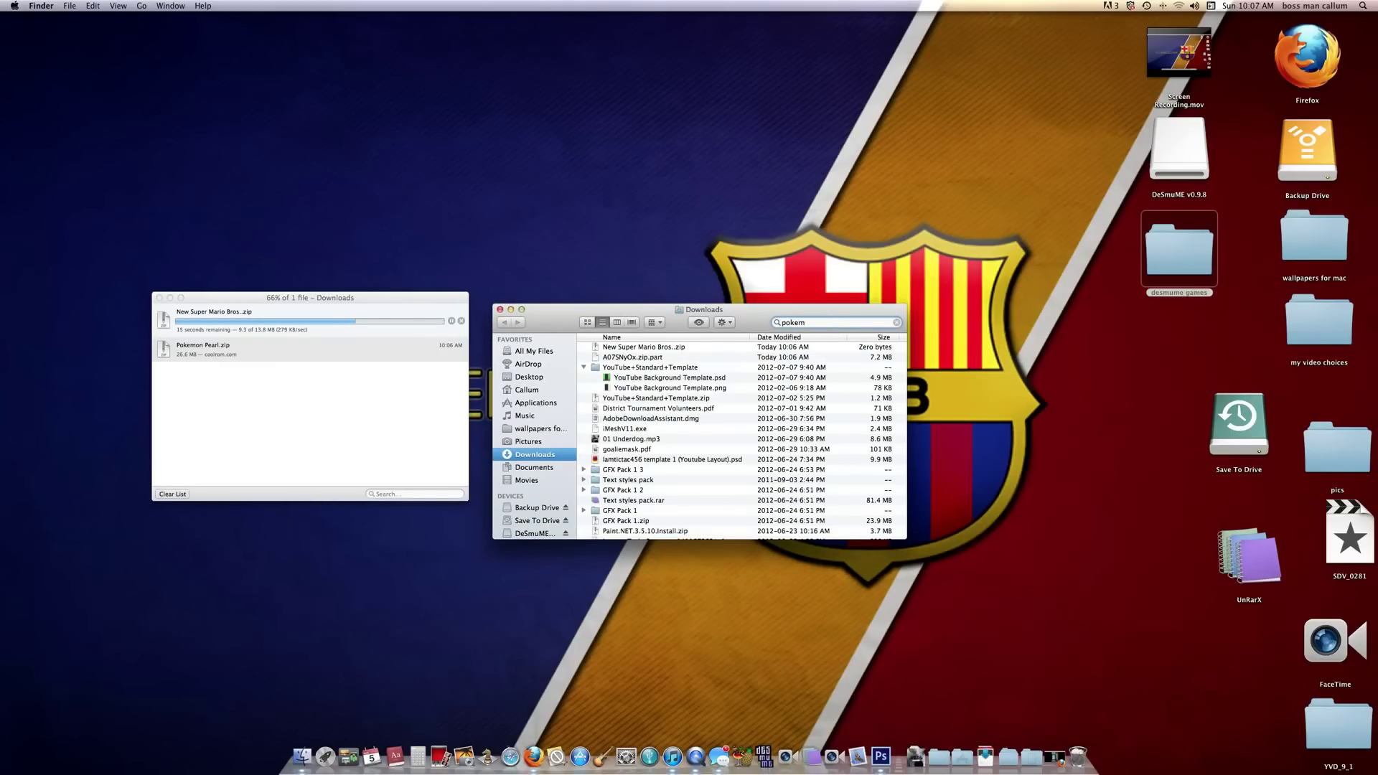
type("on")
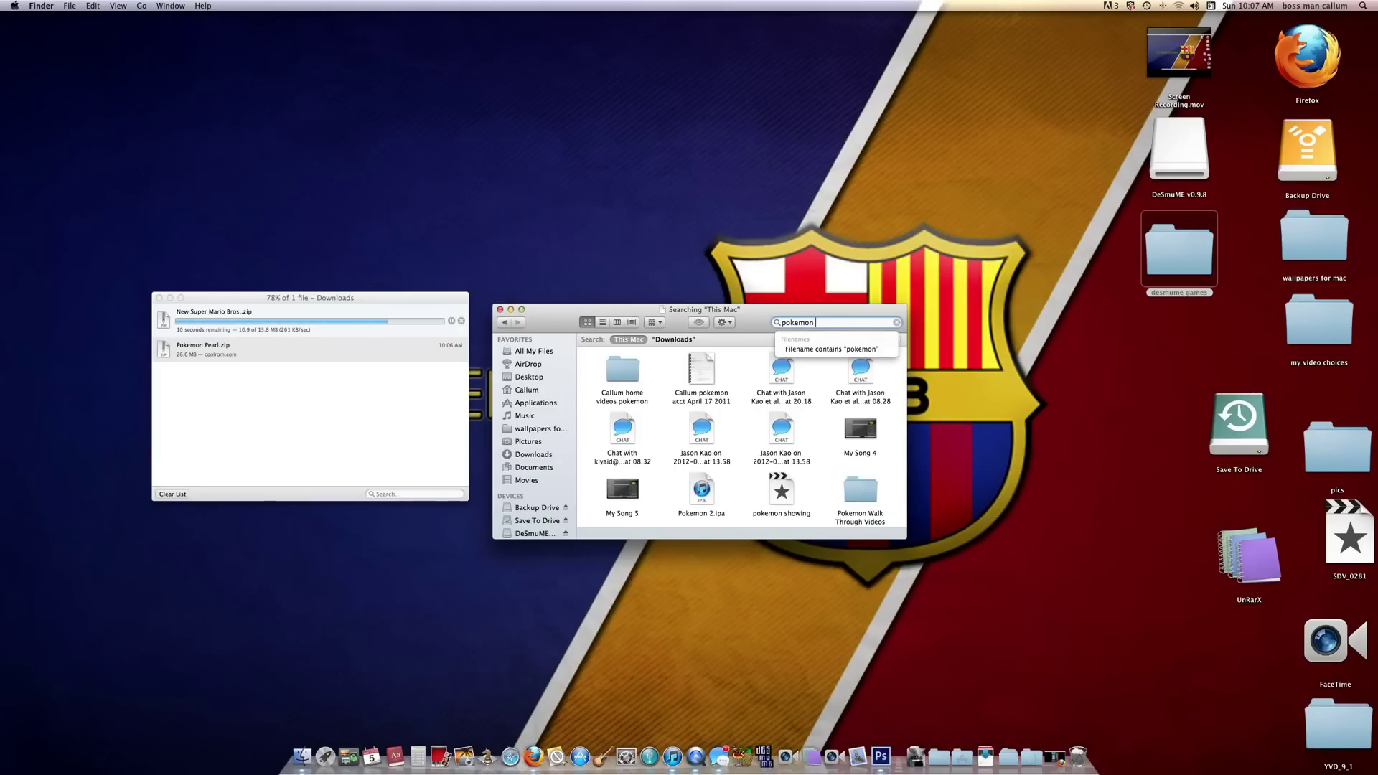
type("ear")
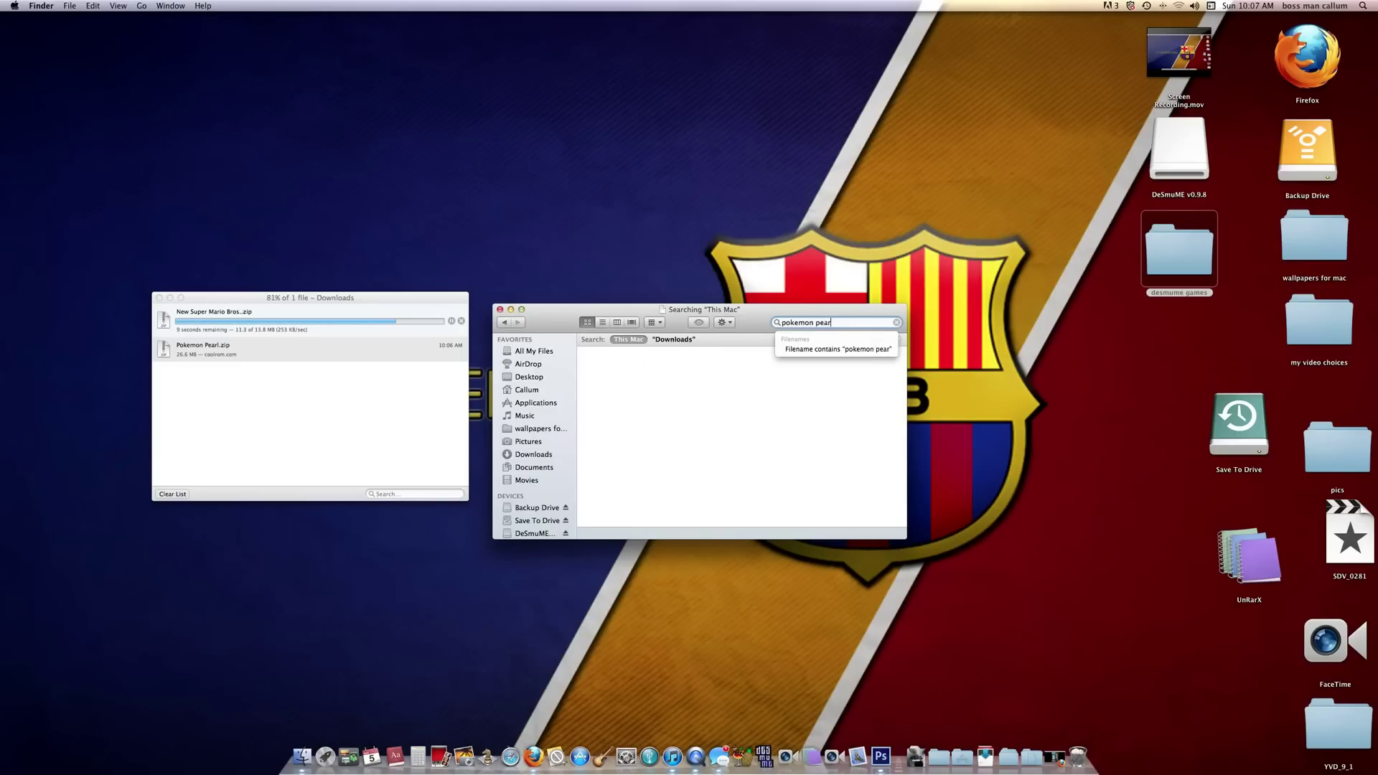
key("BackSpace")
key("BackSpace")
key("BackSpace")
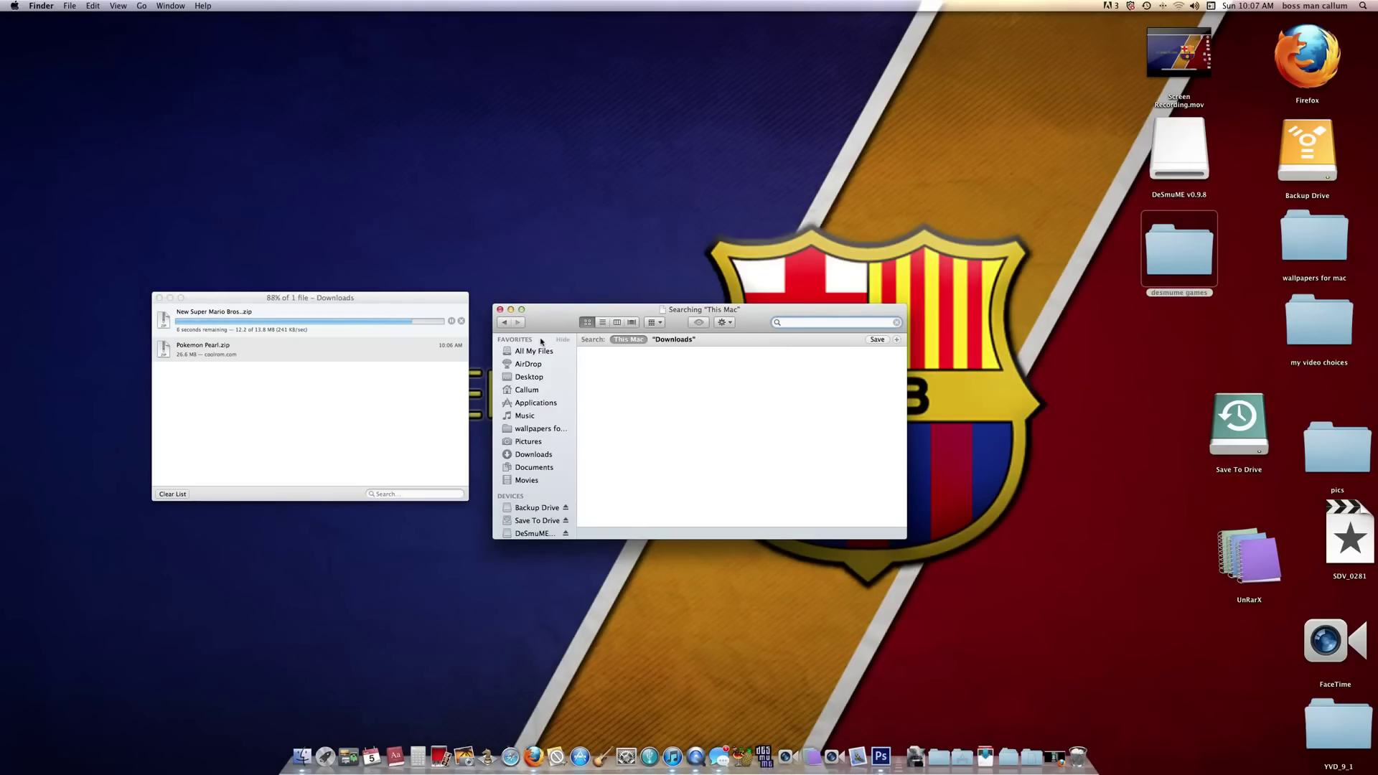
left_click(500, 309)
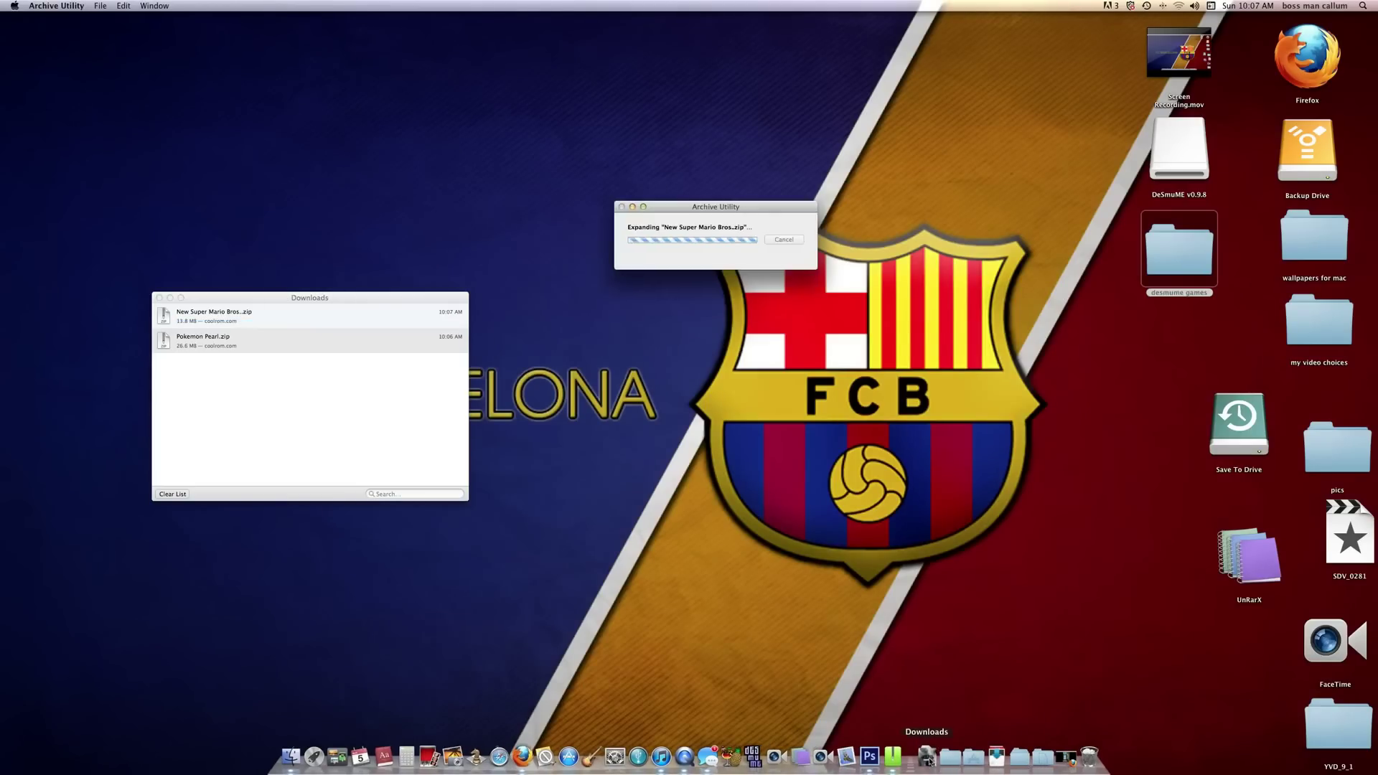
- Open the unzipped New Super Mario Bros. folder in Downloads
left_click(927, 759)
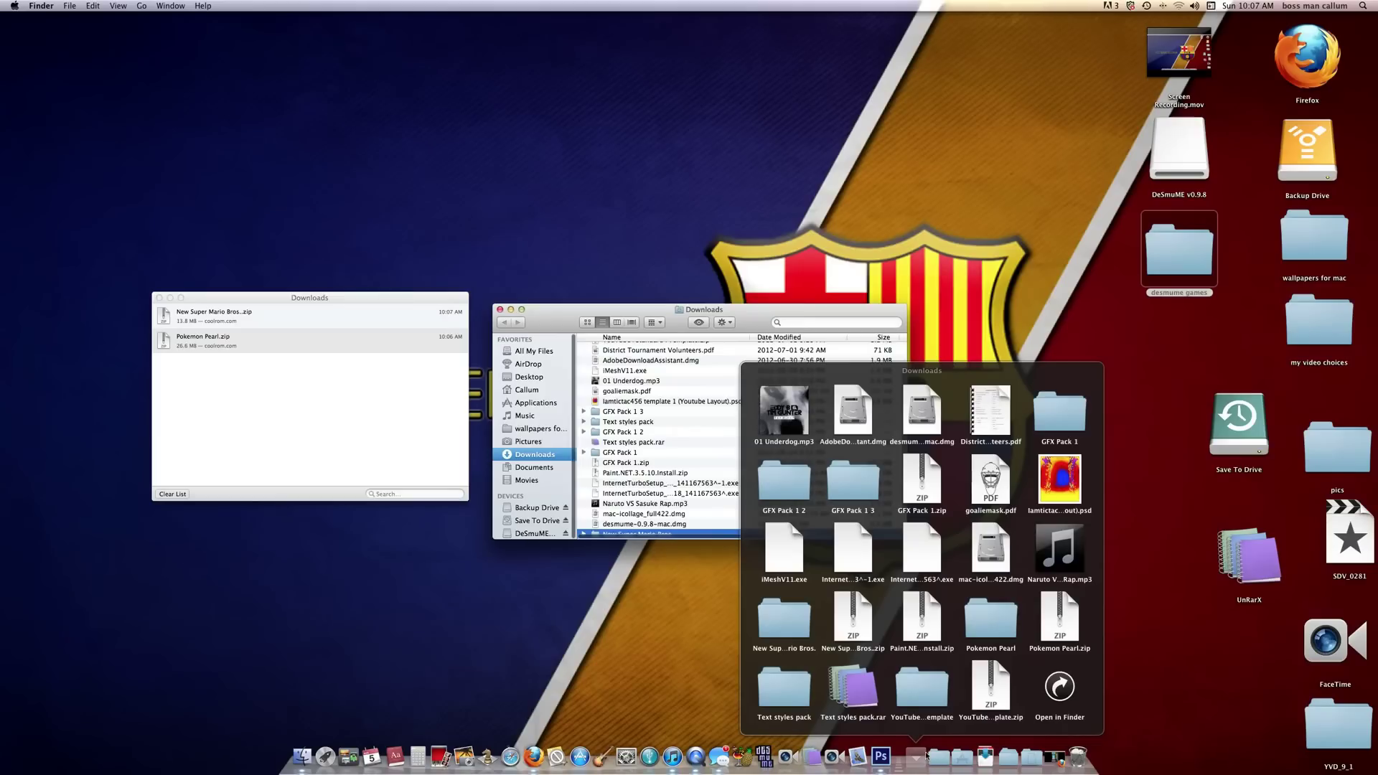
left_click(709, 674)
left_click(628, 535)
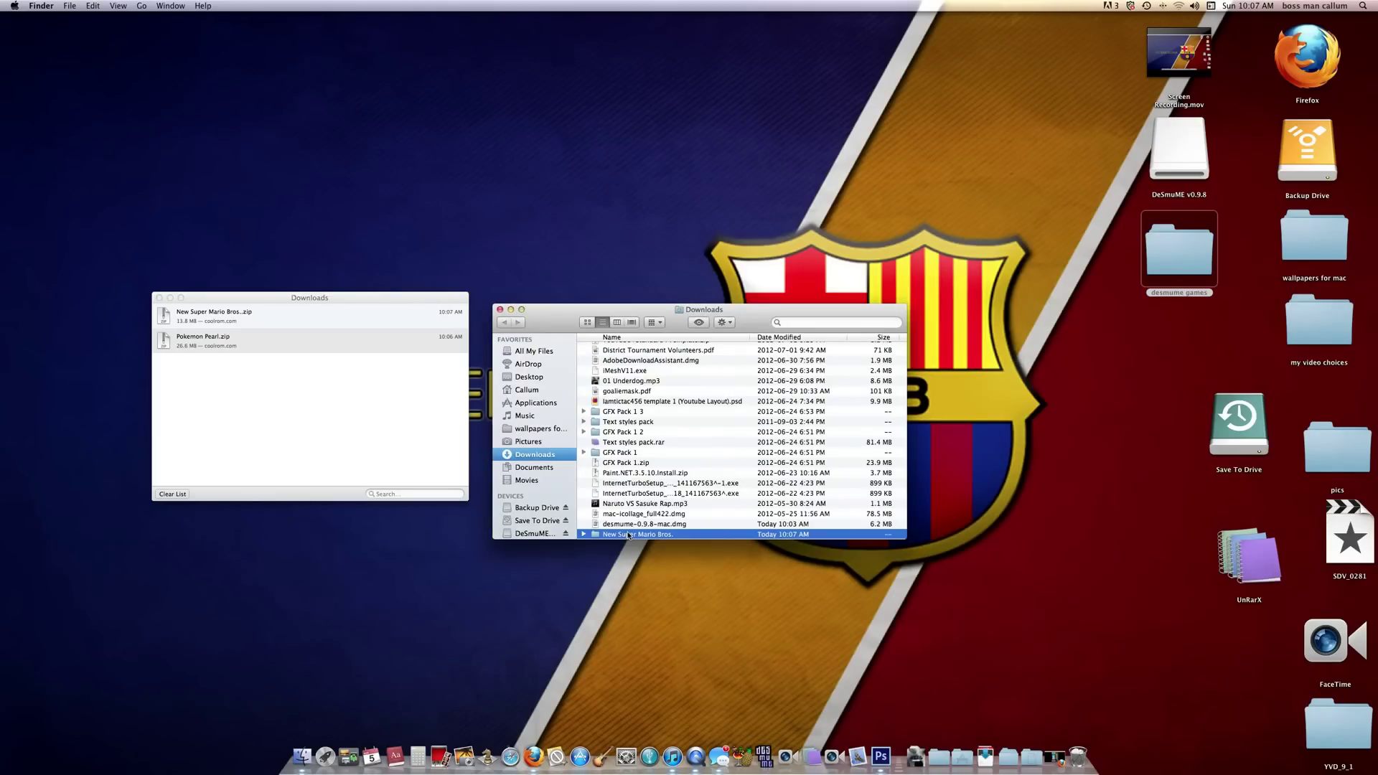
left_click(626, 535)
double_click(590, 537)
- Cancel the launch warning and move New Super Mario Bros..nds into the desmume games folder
double_click(597, 349)
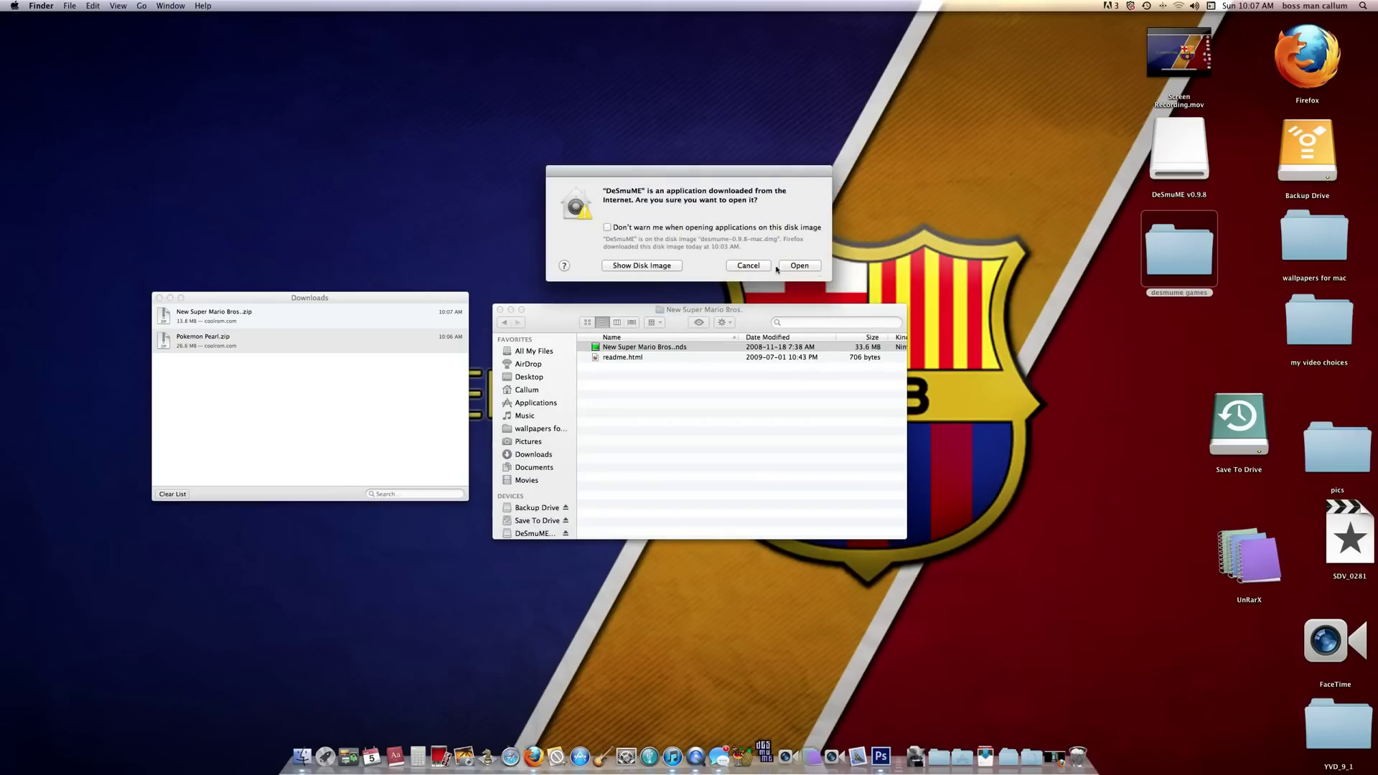
left_click(759, 267)
mouse_move(606, 349)
left_mouse_down()
mouse_move(984, 447)
mouse_move(1160, 257)
left_mouse_up()
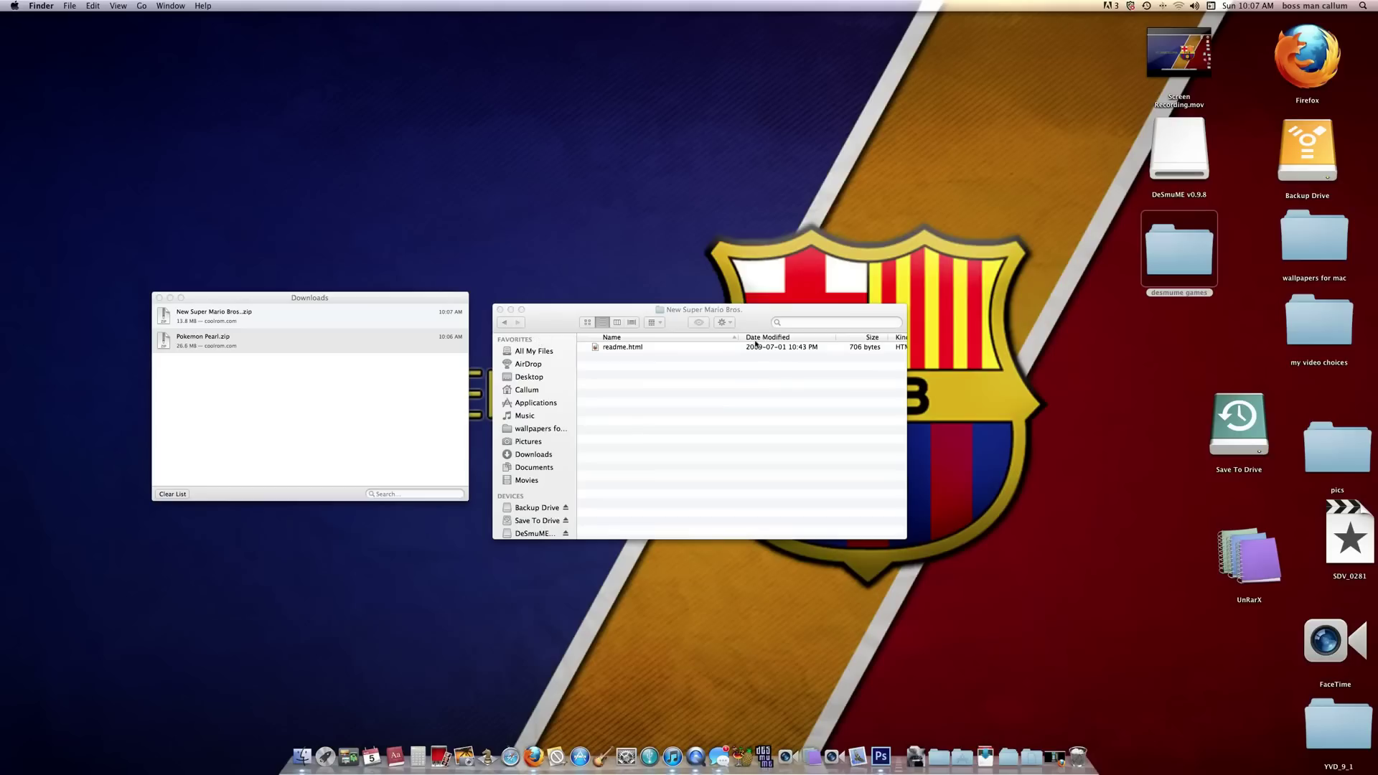
left_click(536, 456)
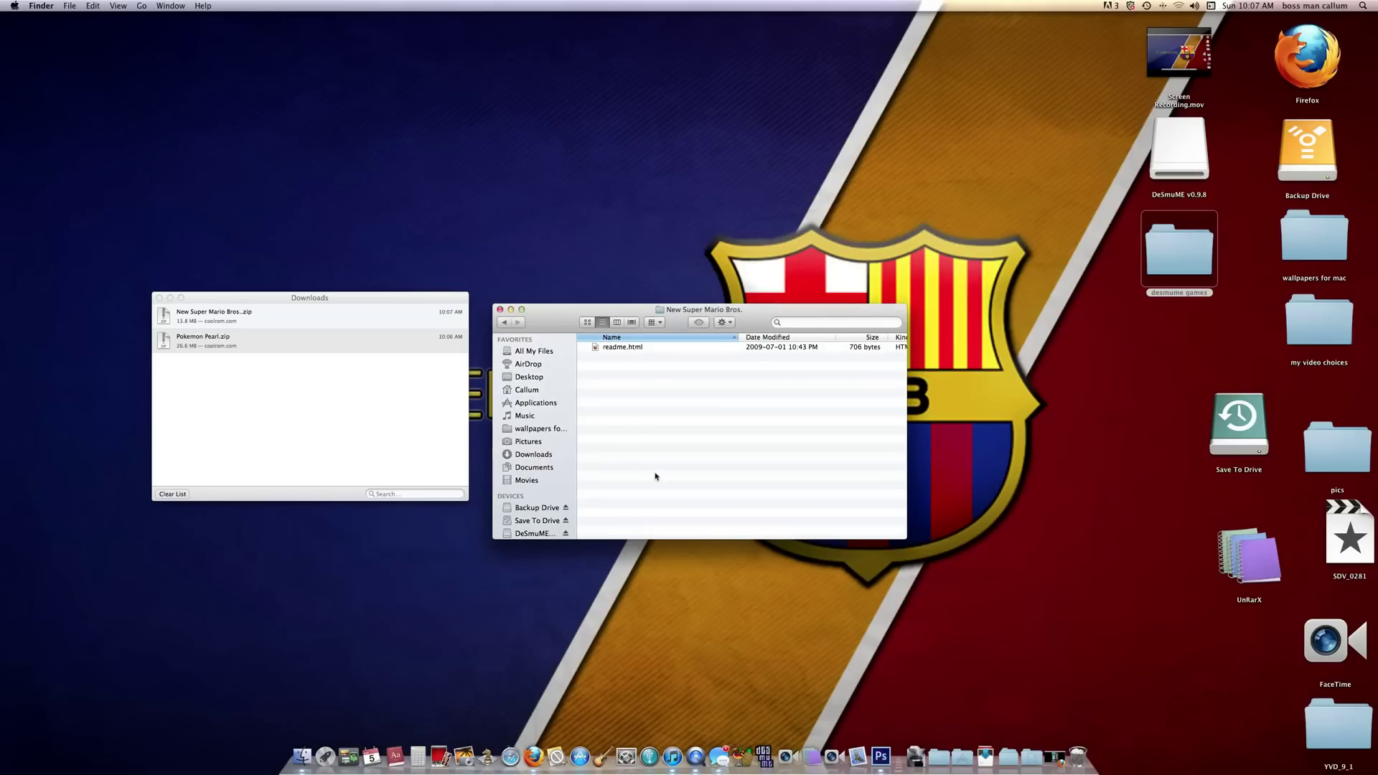
scroll(645, 488, "down", 3)
scroll(644, 488, "down", 4)
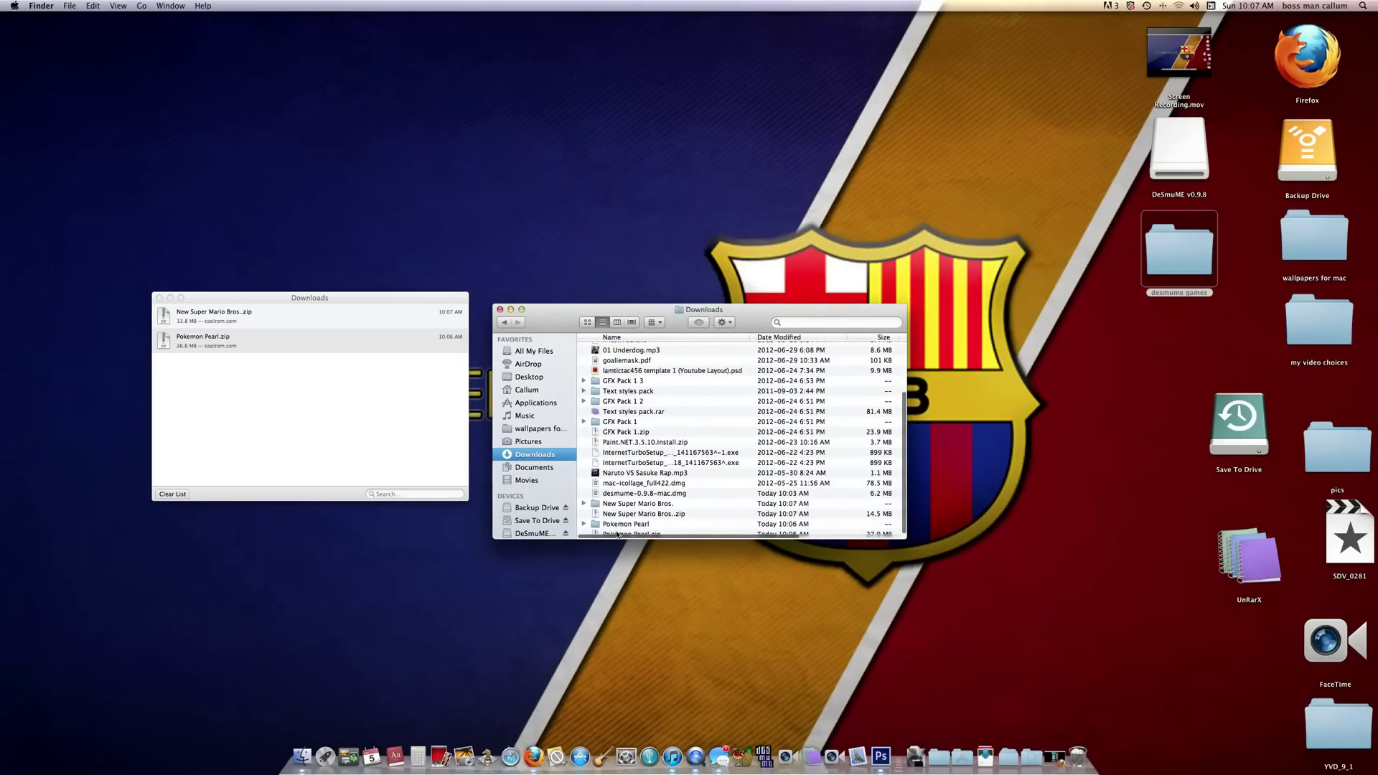
- Add the New Super Mario Bros. folder to the Dock
mouse_move(611, 507)
left_mouse_down()
mouse_move(976, 731)
mouse_move(1069, 757)
left_mouse_up()
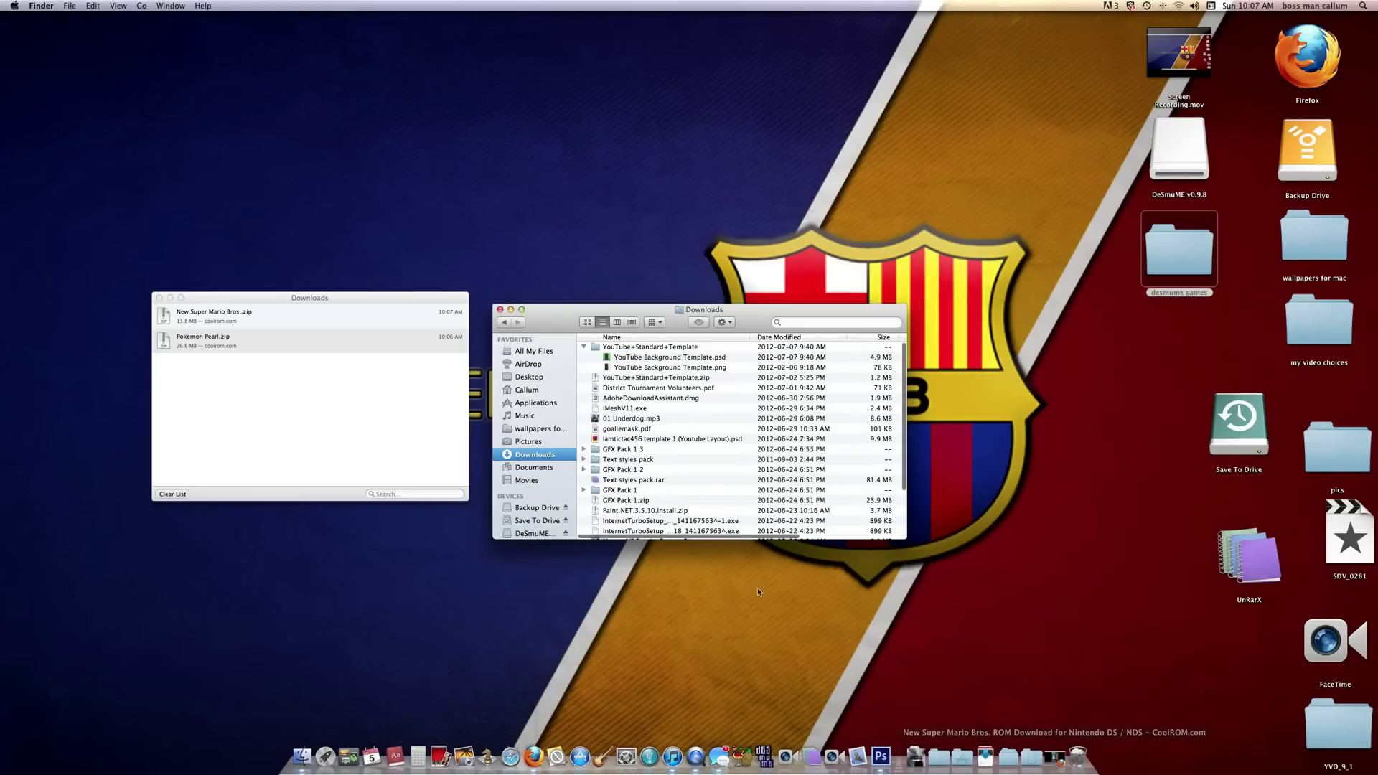
scroll(590, 500, "up", 5)
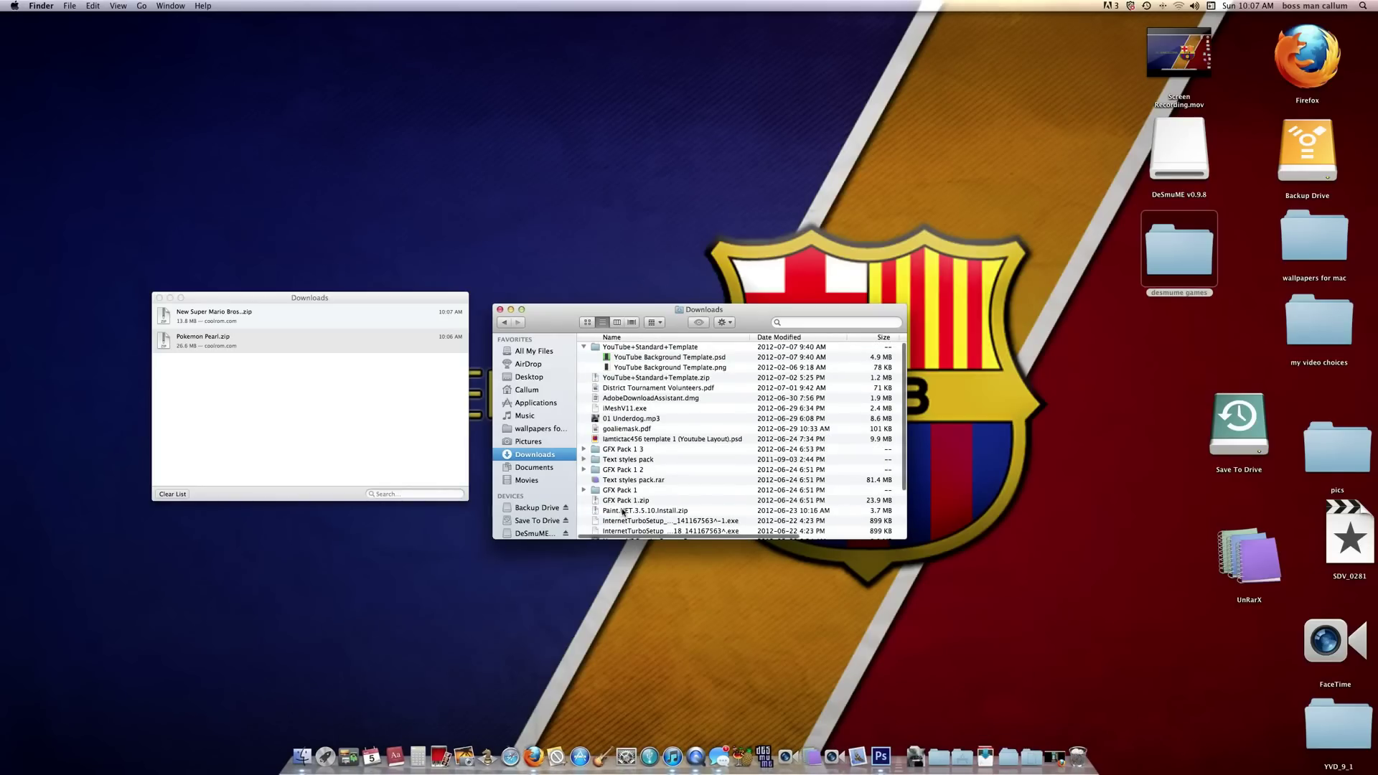
scroll(618, 488, "down", 5)
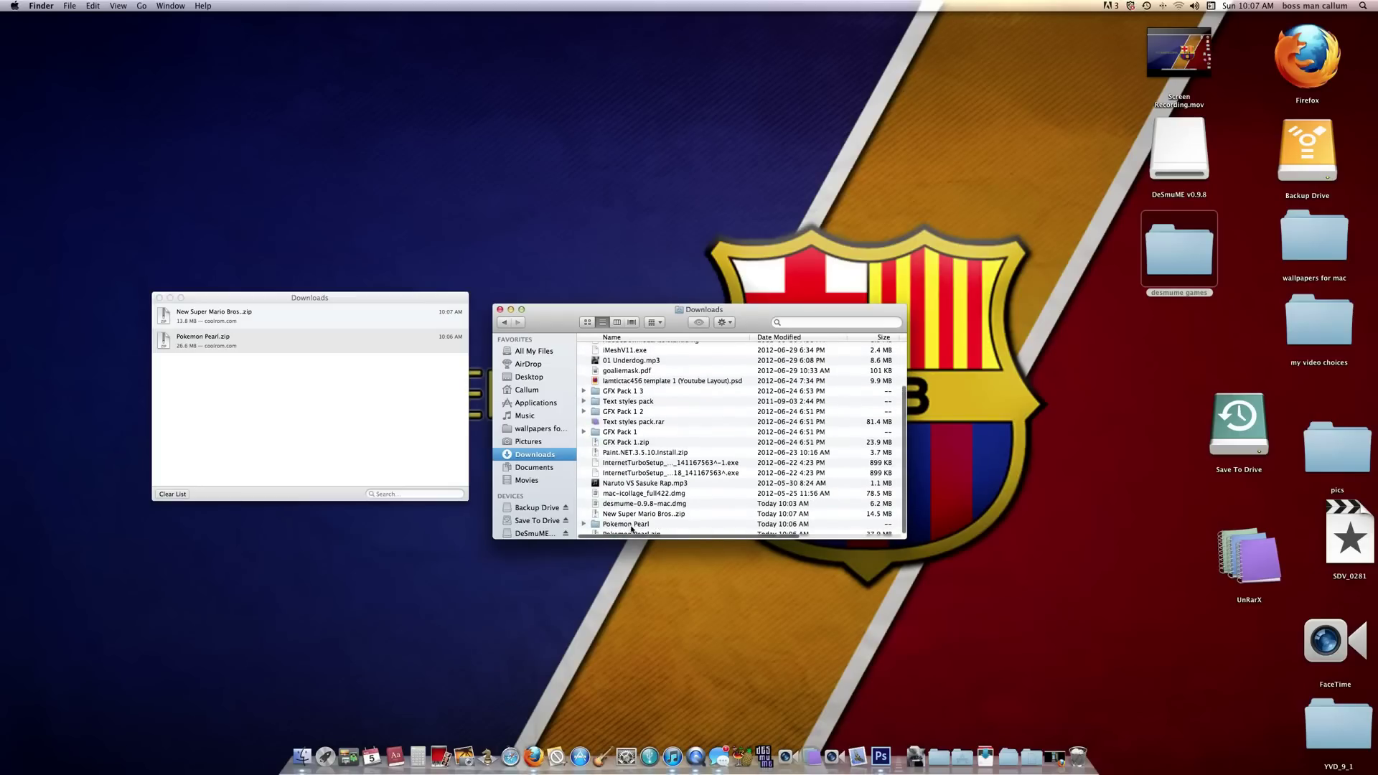
- Move Pokemon Pearl.nds from its folder into desmume games and close that window
double_click(607, 525)
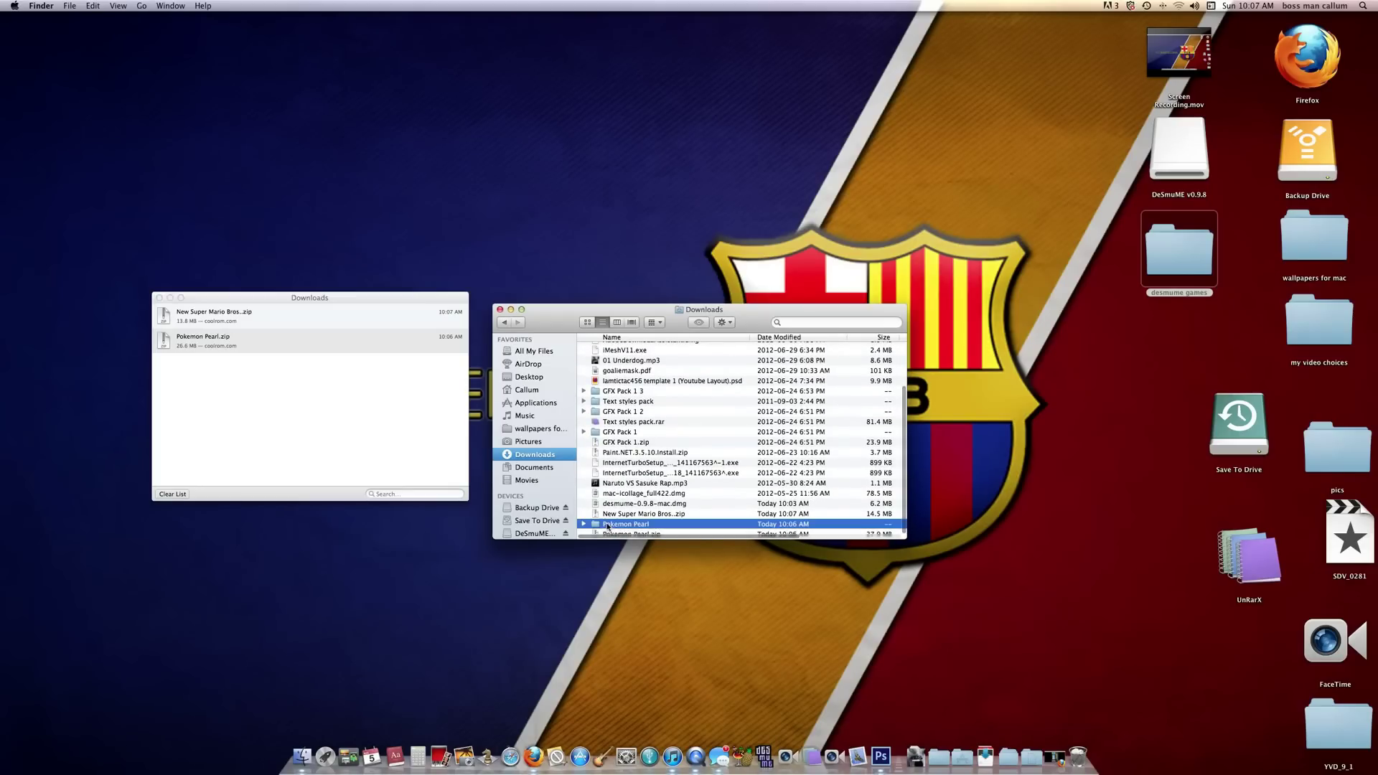
left_click_drag(630, 349, 1179, 272)
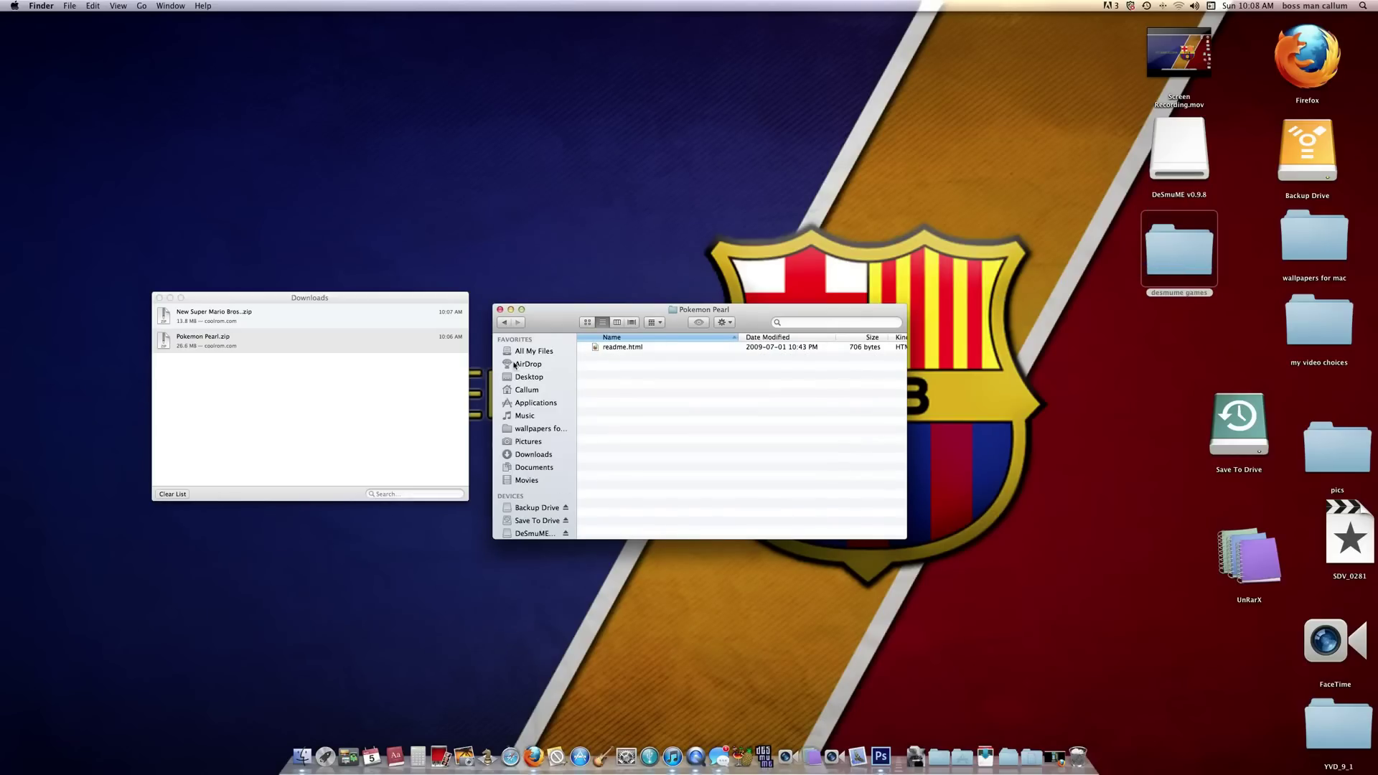
left_click(500, 310)
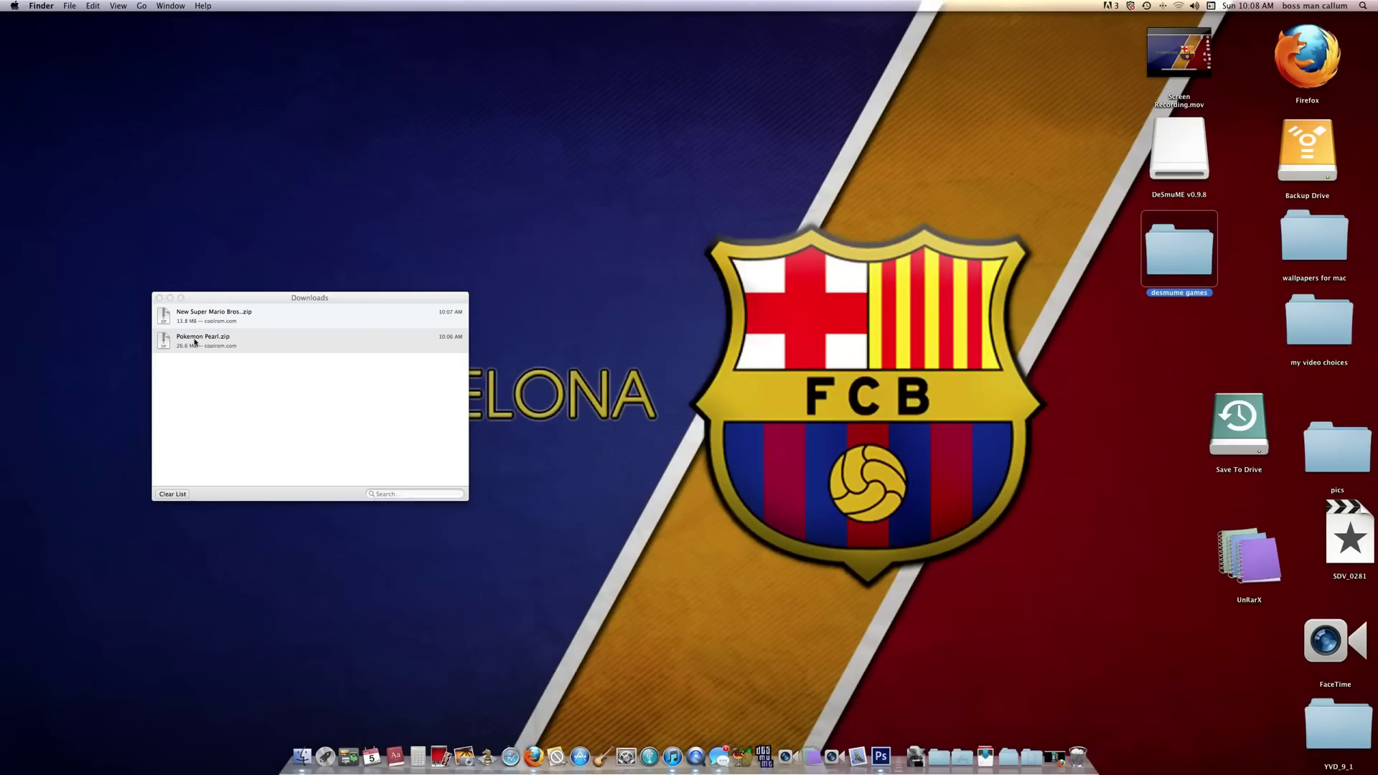
- Open the desmume games folder and launch New Super Mario Bros..nds in DeSmuME, approving the warning
left_click(160, 297)
double_click(1194, 250)
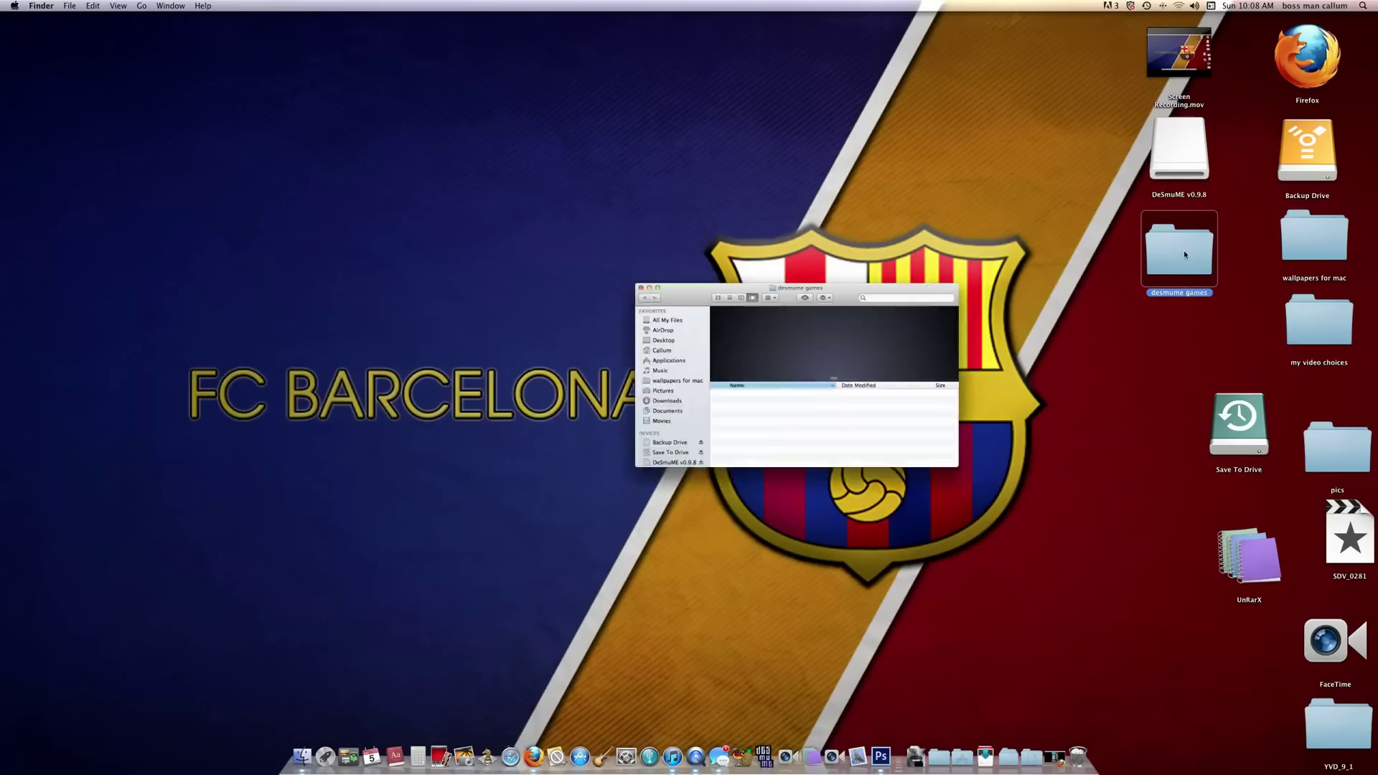
left_click(642, 445)
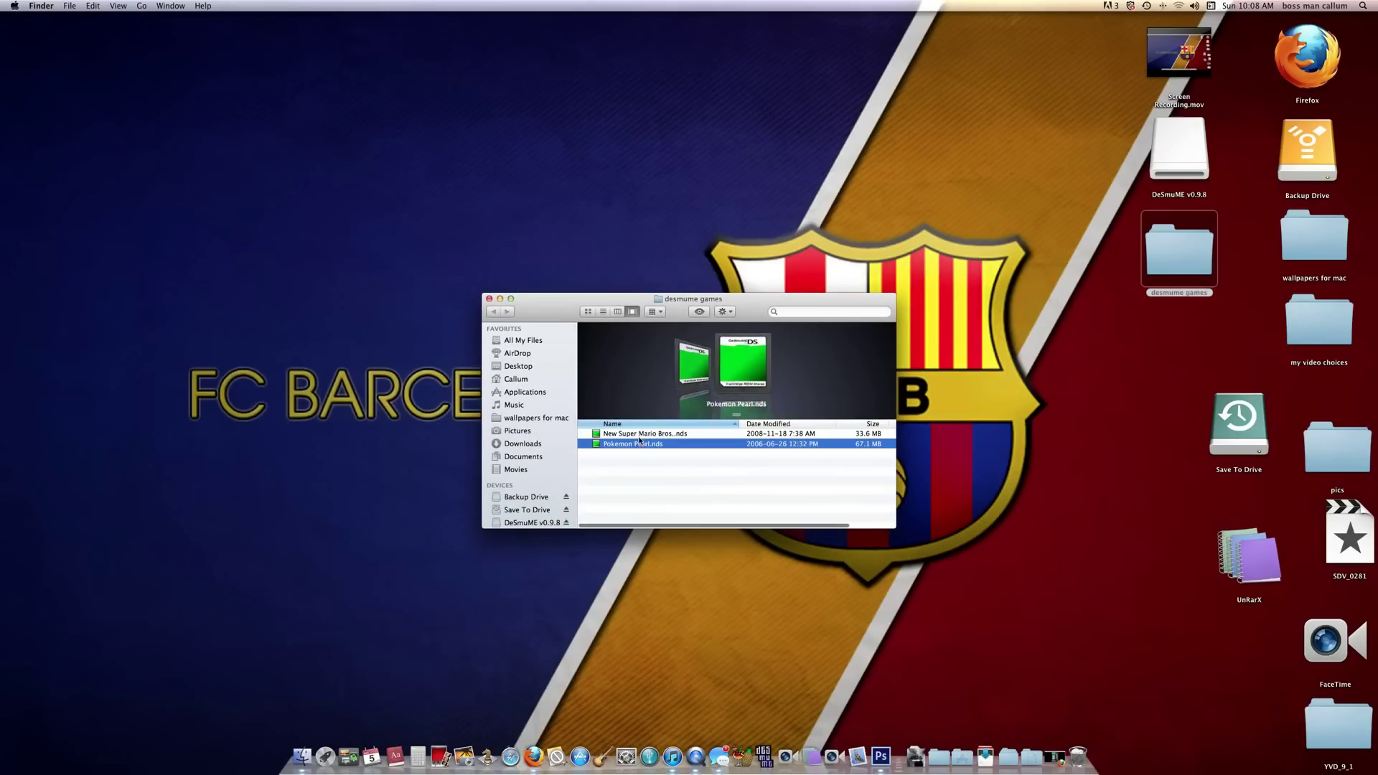
left_click(640, 440)
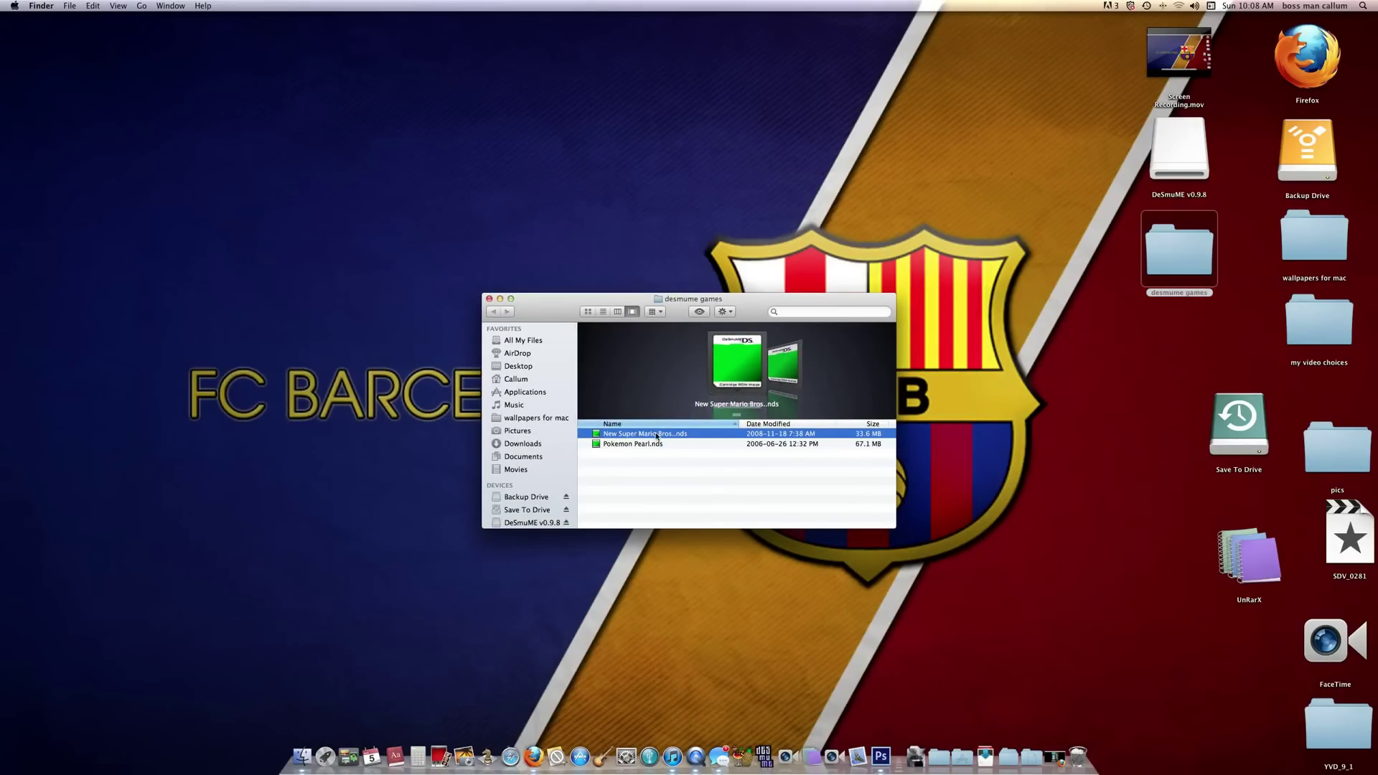
double_click(657, 436)
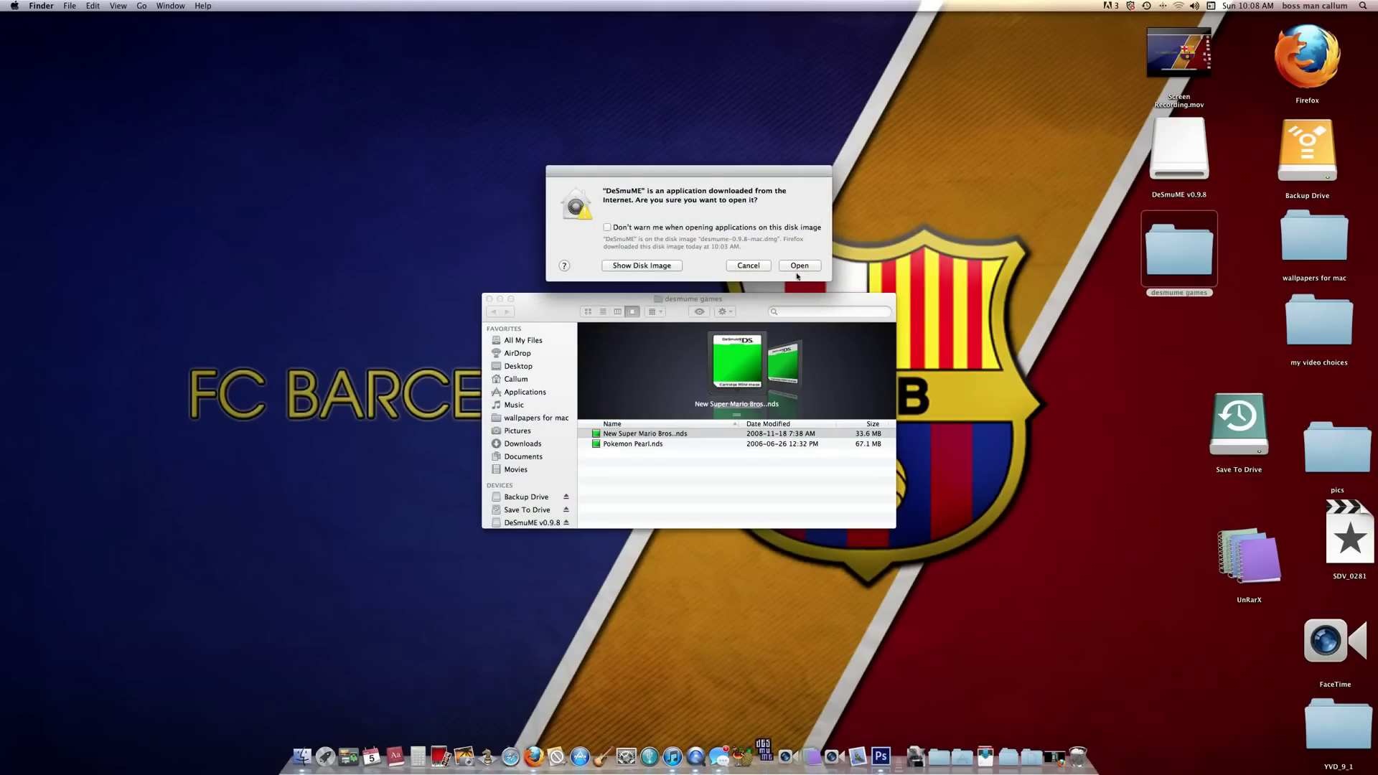
left_click(799, 268)
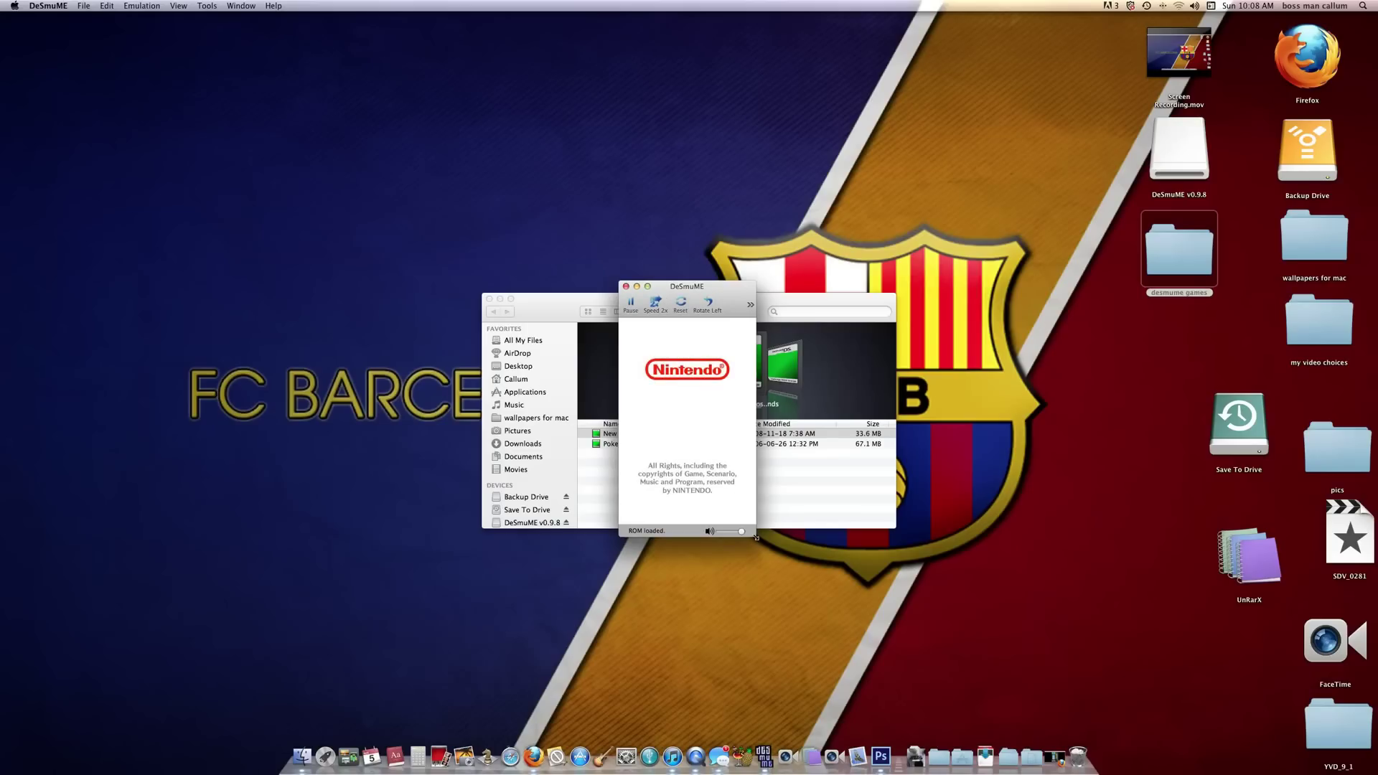
- Enlarge and reposition the DeSmuME window for the title screen, then quit with Cmd+Q
left_click_drag(755, 536, 893, 738)
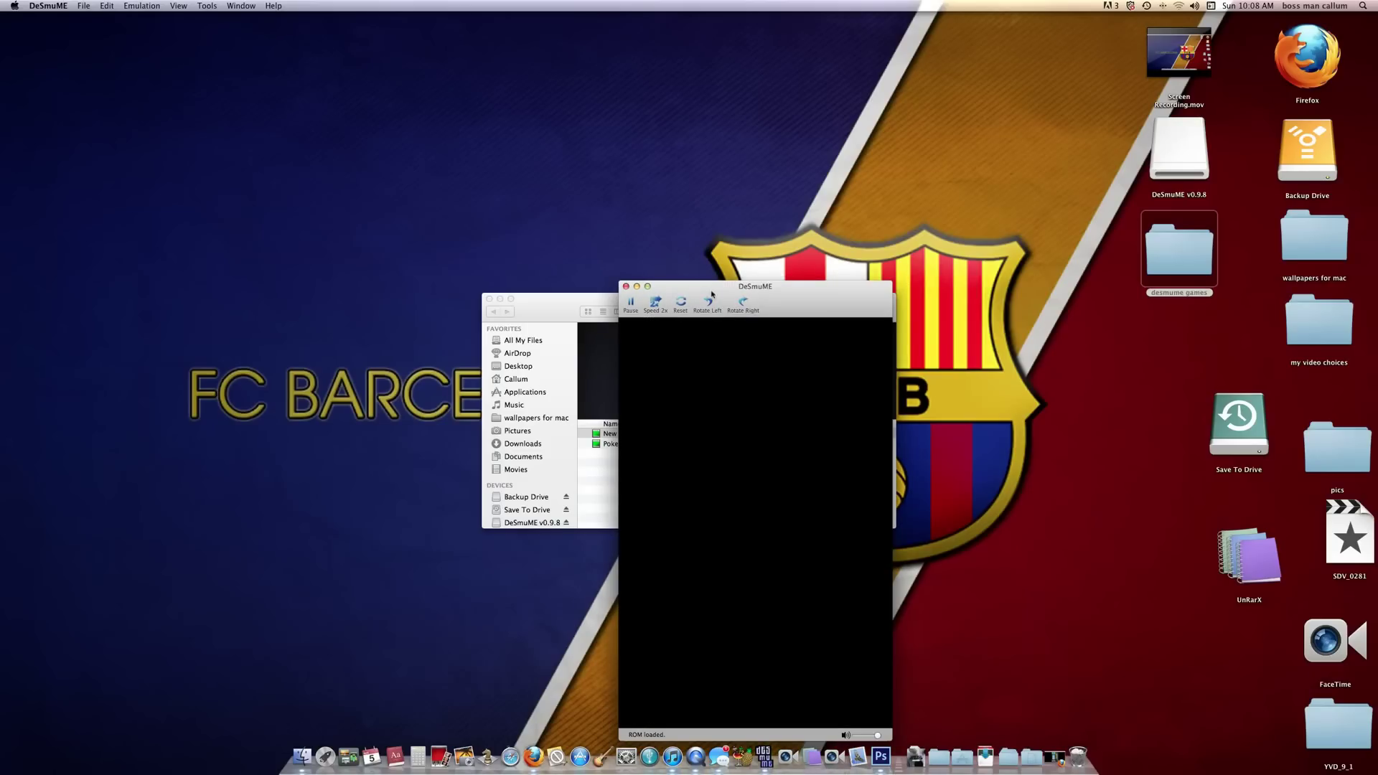
mouse_move(764, 297)
left_mouse_down()
mouse_move(716, 192)
mouse_move(672, 30)
mouse_move(653, 32)
left_mouse_up()
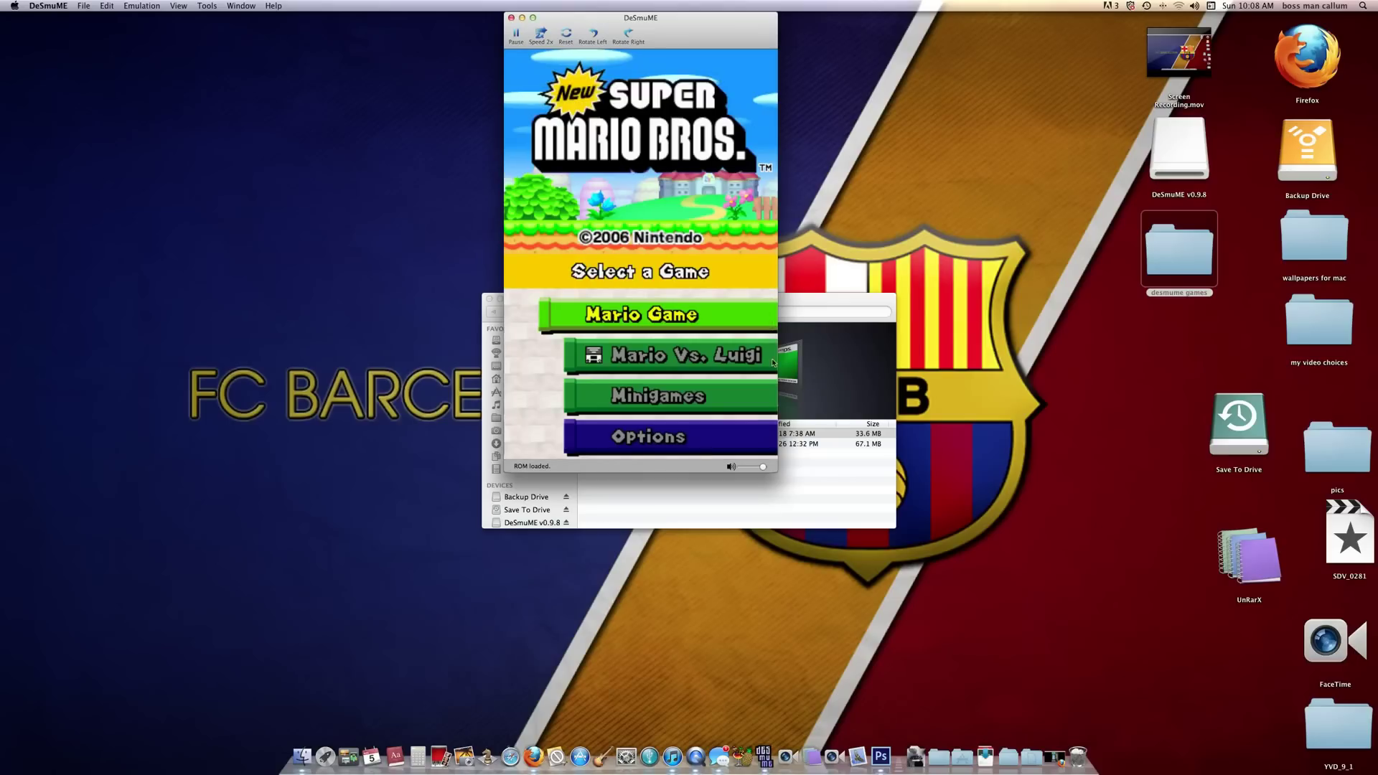
key("XF86AudioRaiseVolume")
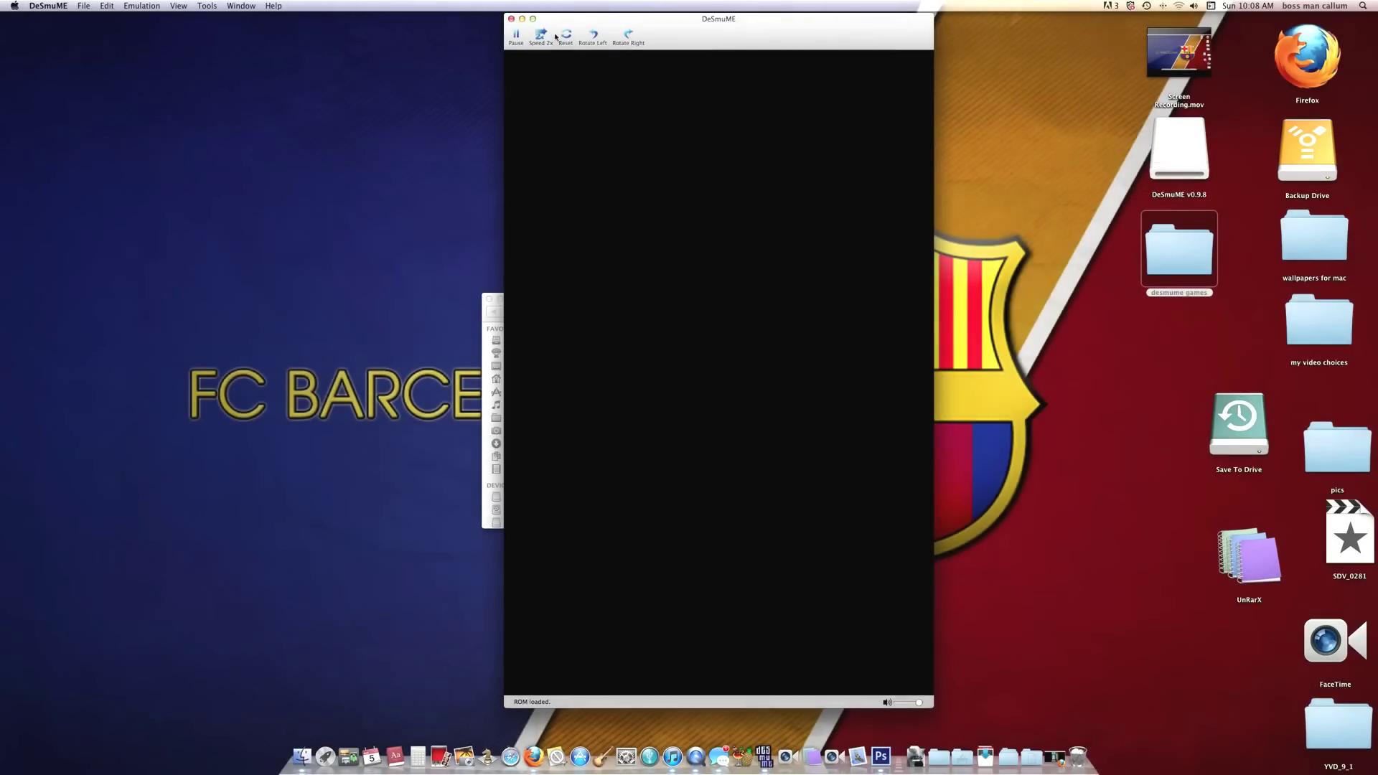
mouse_move(680, 38)
left_mouse_down()
mouse_move(656, 53)
mouse_move(662, 42)
left_mouse_up()
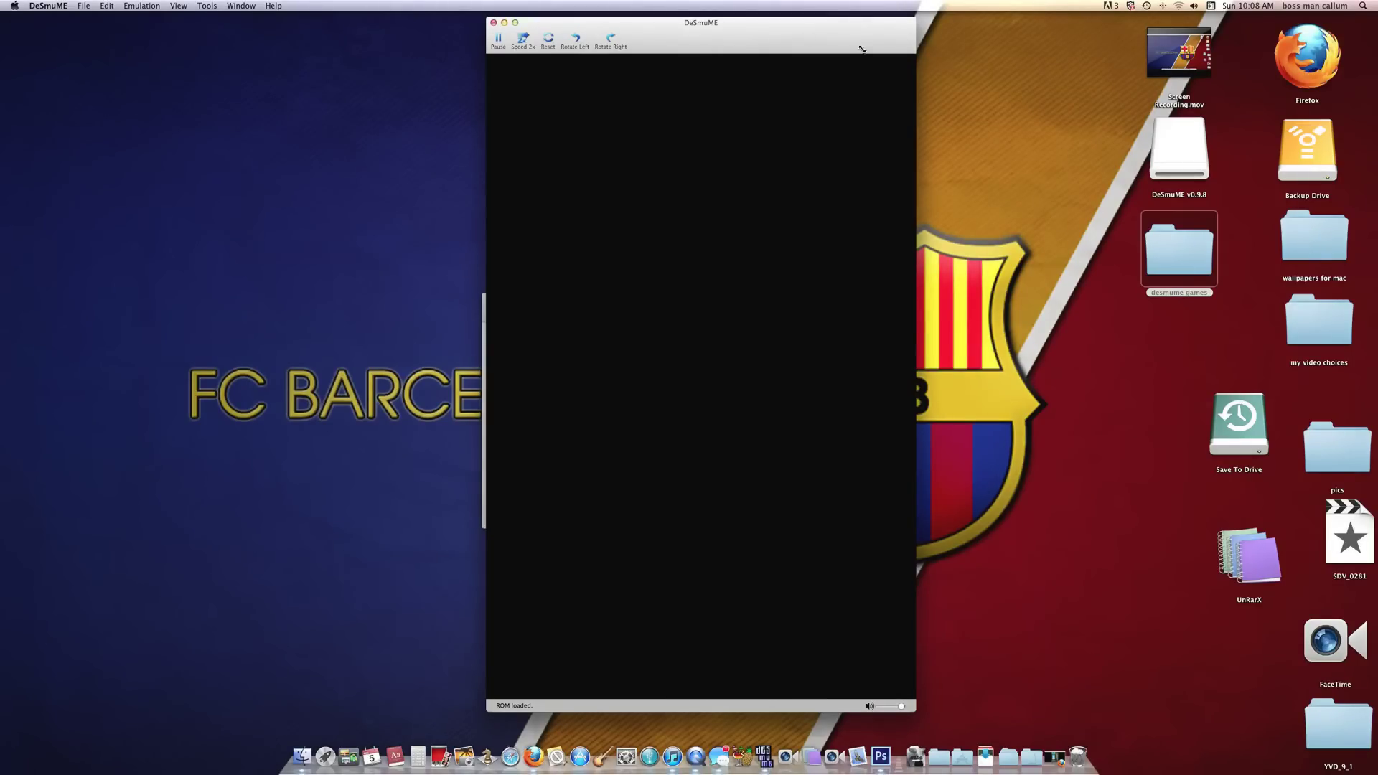
key("cmd+q")
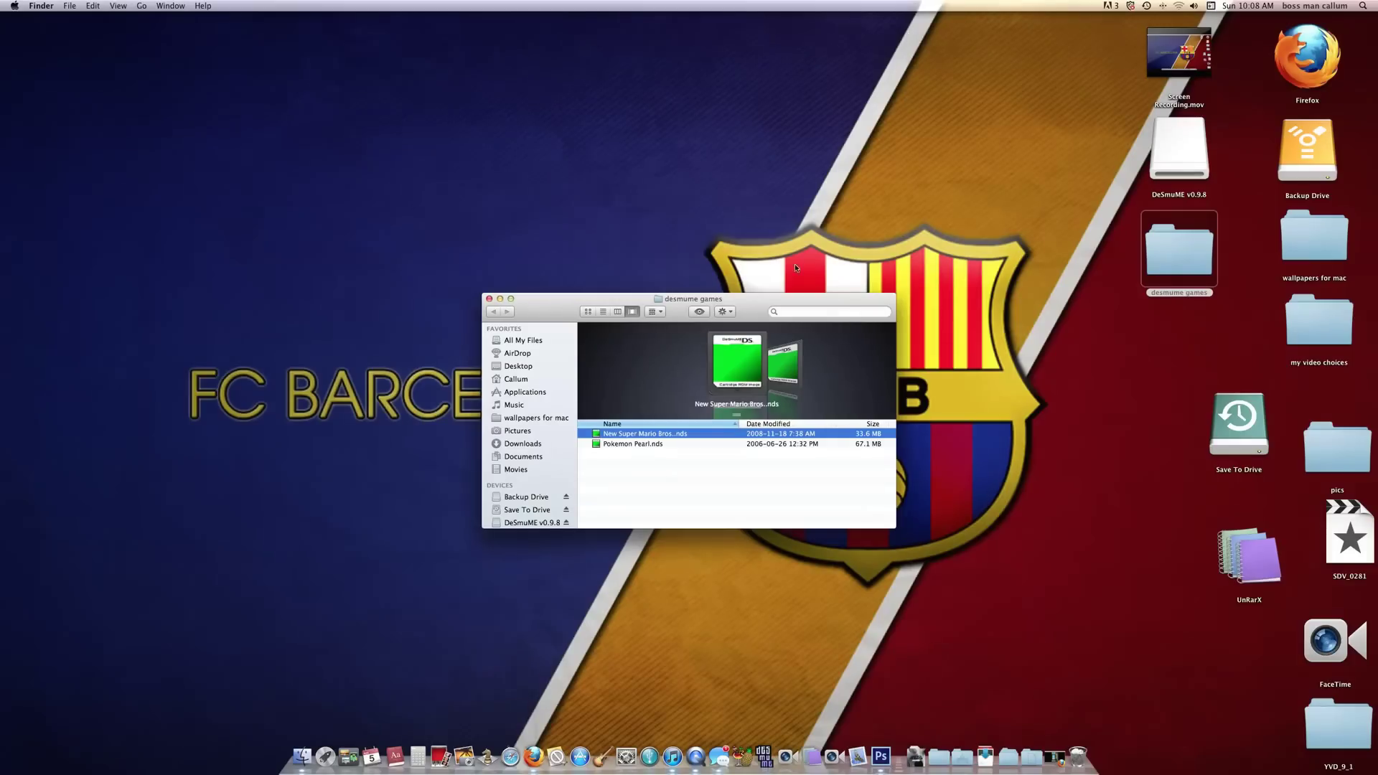
- Launch Pokemon Pearl.nds in DeSmuME, approve the warning, and reopen it after the crash
double_click(675, 444)
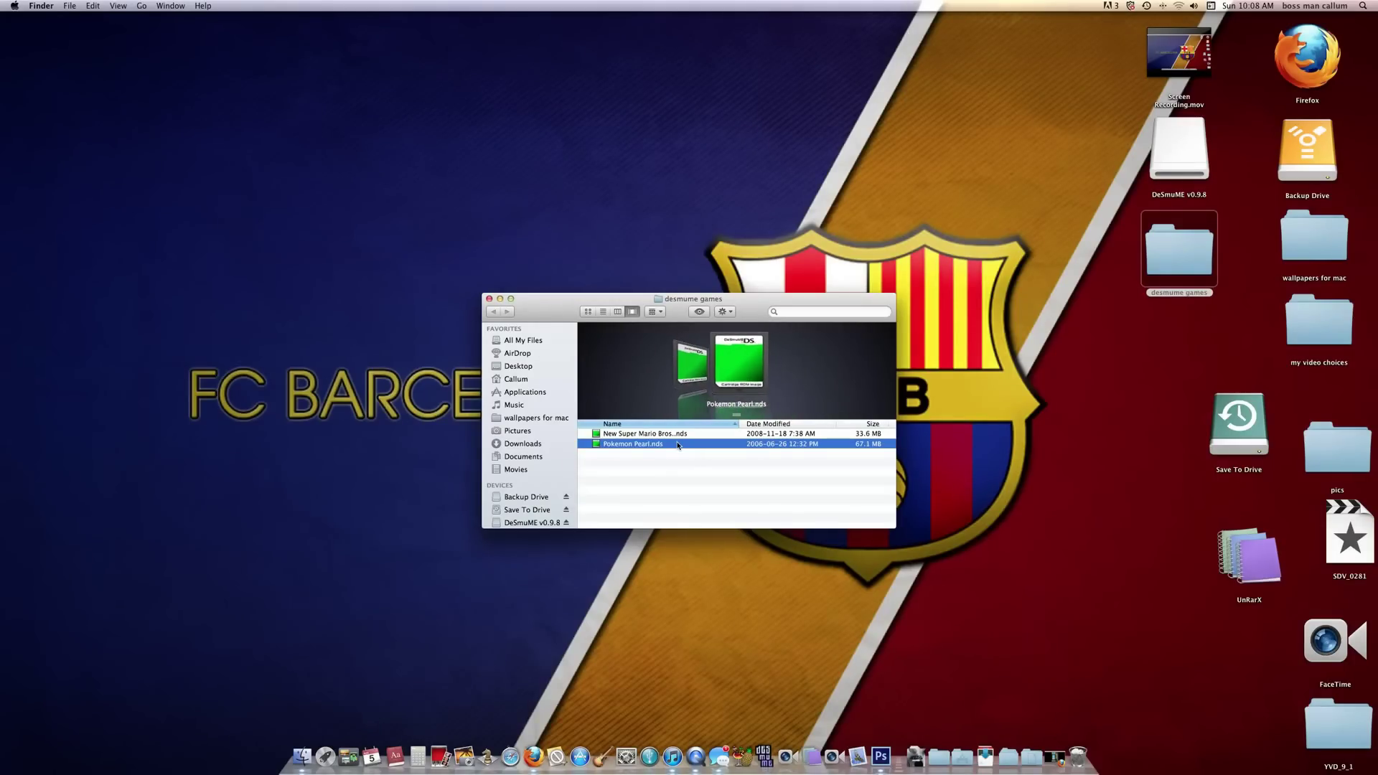
left_click(798, 265)
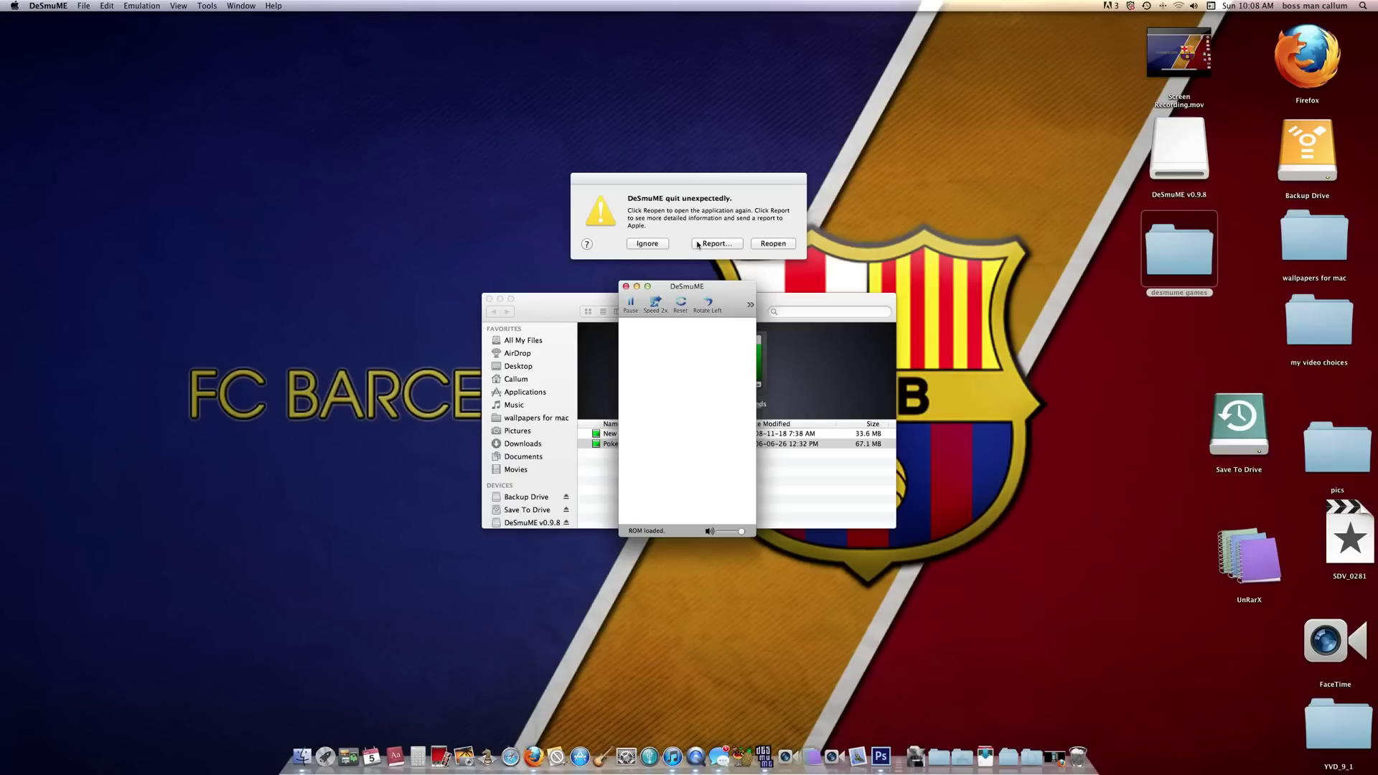
left_click(660, 244)
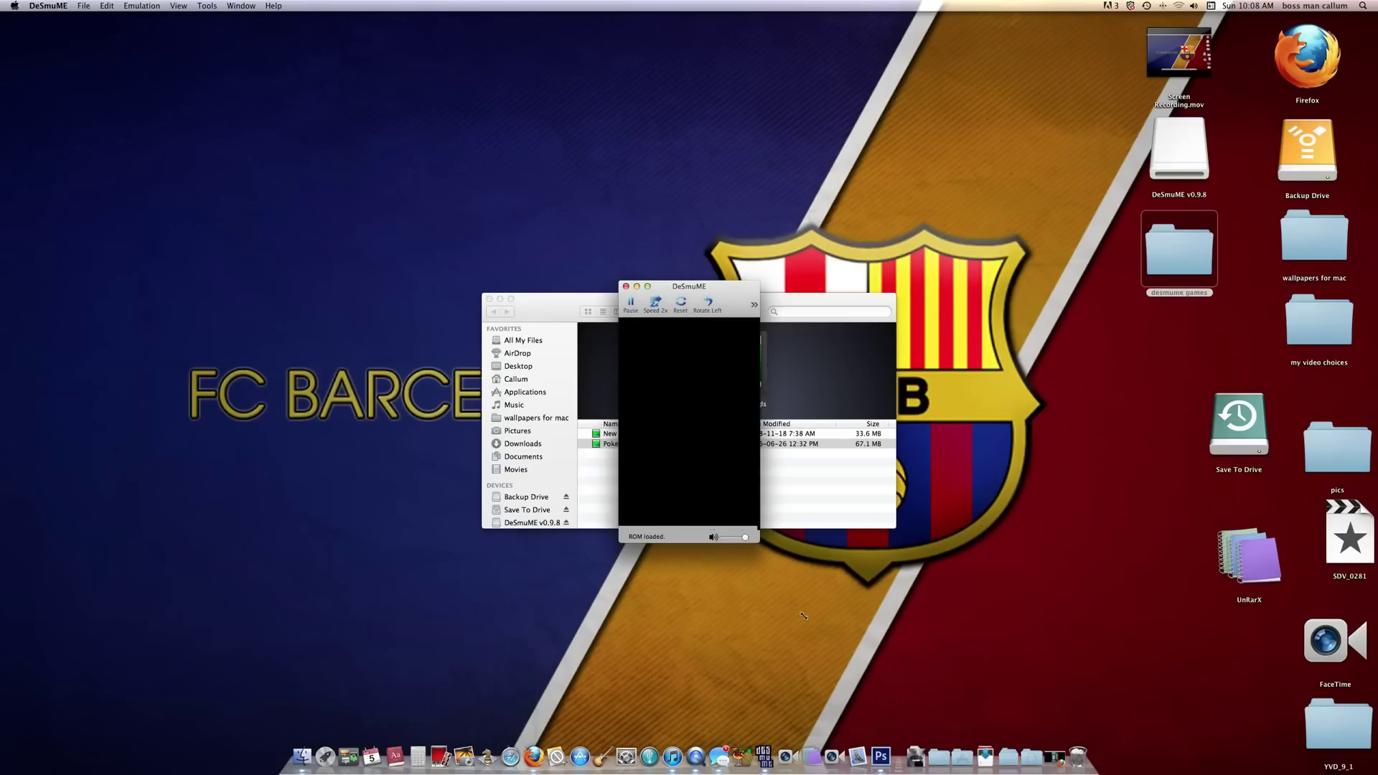
- Close DeSmuME, dismiss the crash report, and move the desmume games window aside
left_click(625, 286)
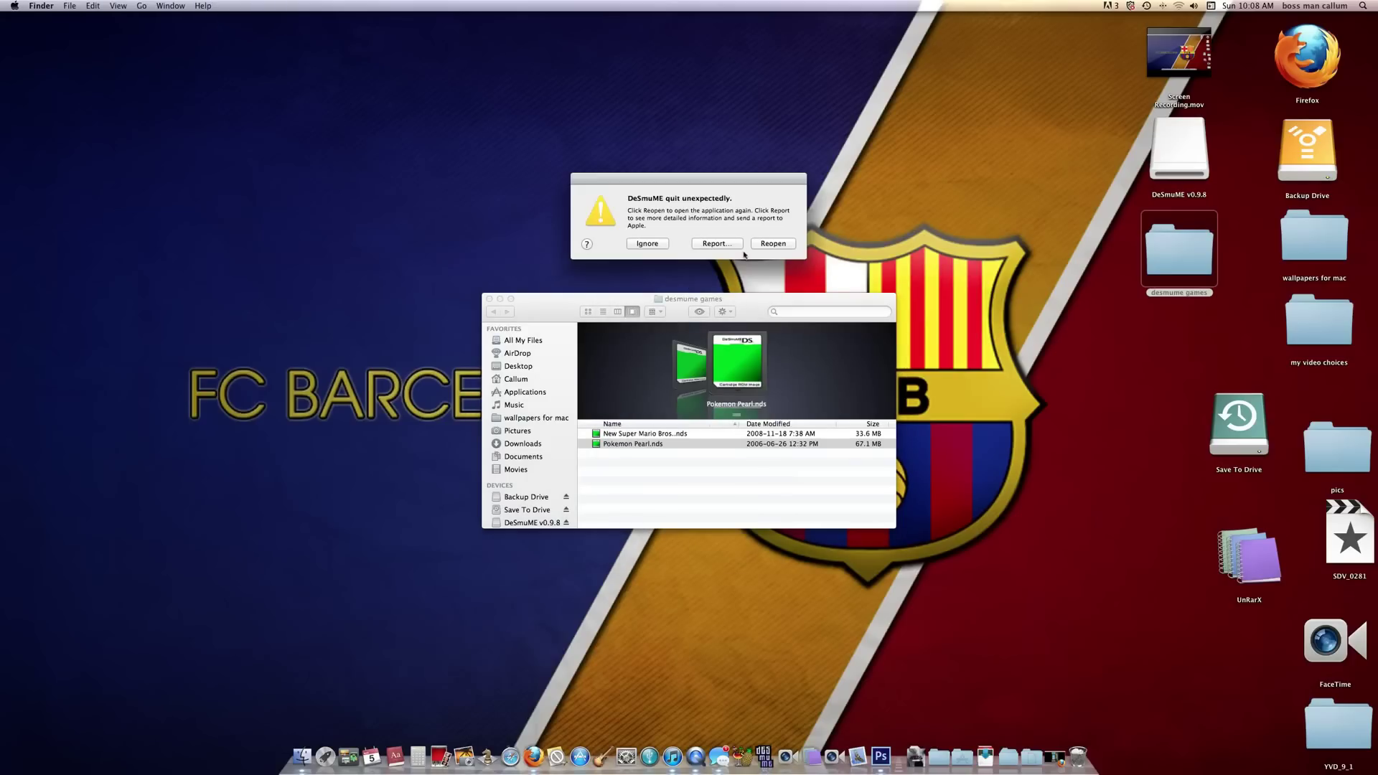
left_click(666, 247)
left_click_drag(701, 299, 851, 194)
left_click(639, 193)
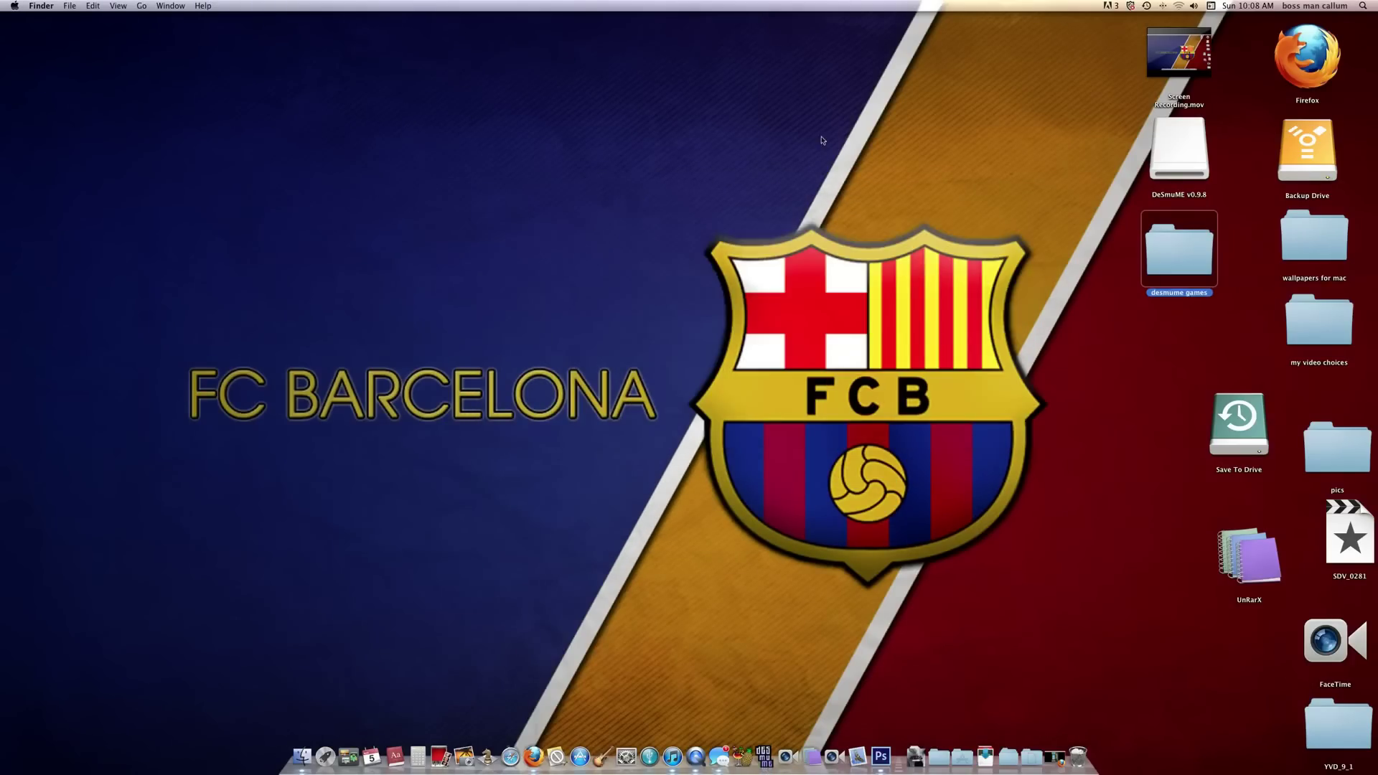
mouse_move(843, 113)
left_mouse_down()
mouse_move(295, 538)
mouse_move(803, 190)
mouse_move(208, 493)
left_mouse_up()
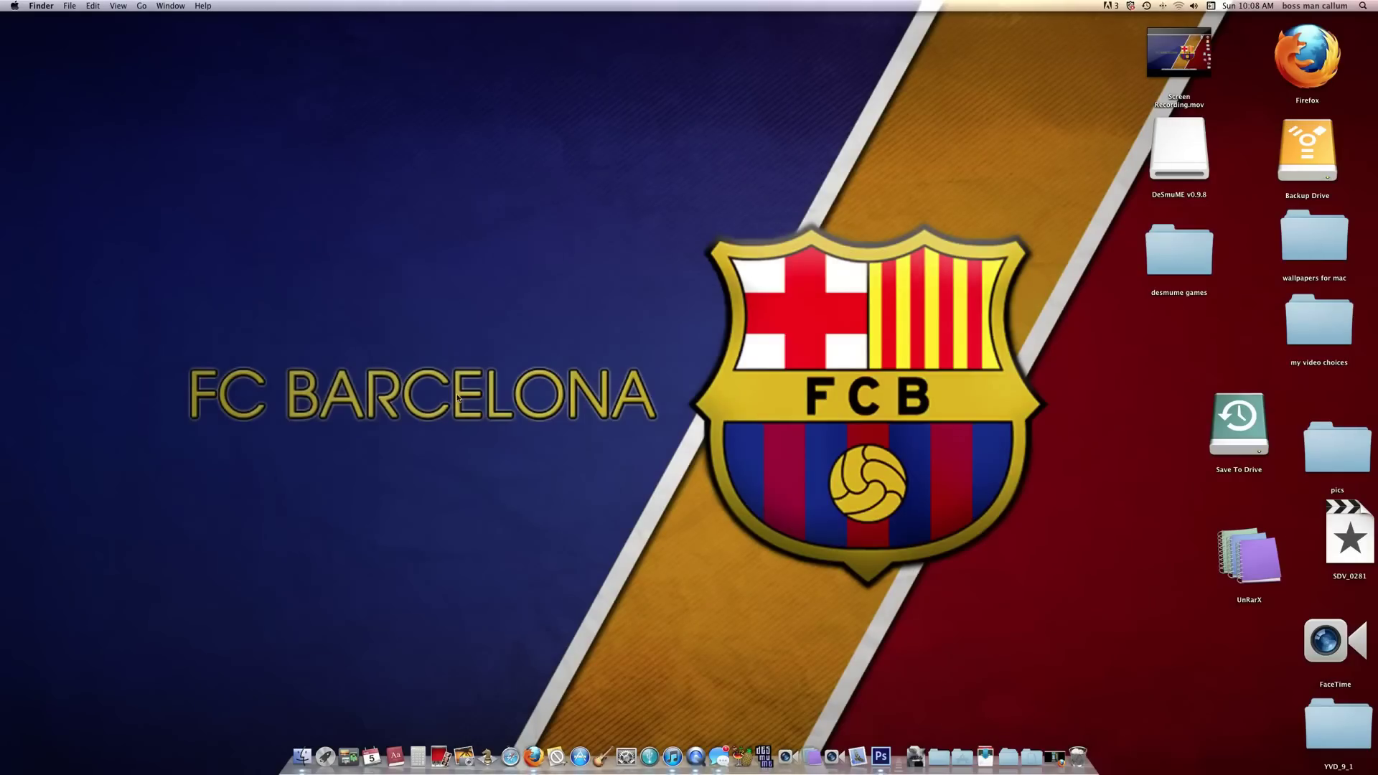
left_click_drag(192, 290, 937, 425)
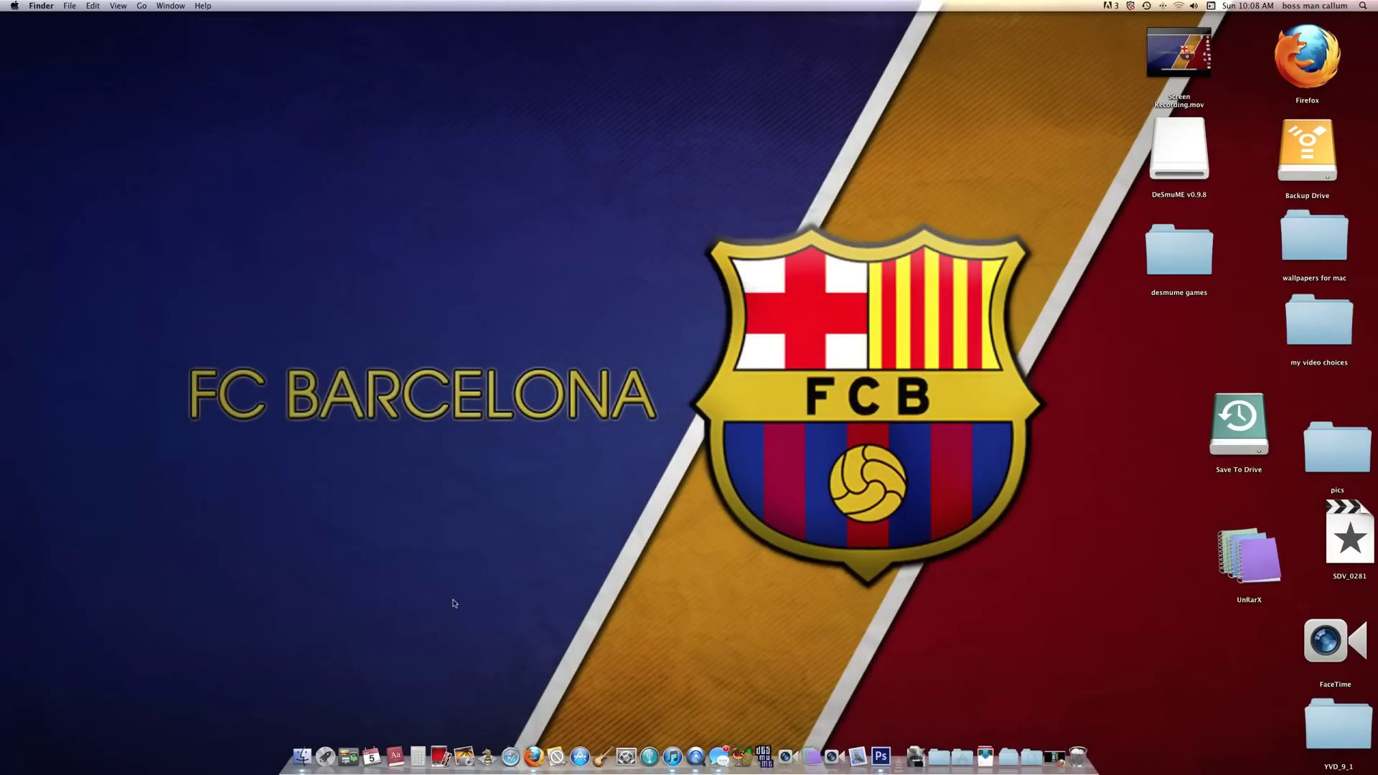